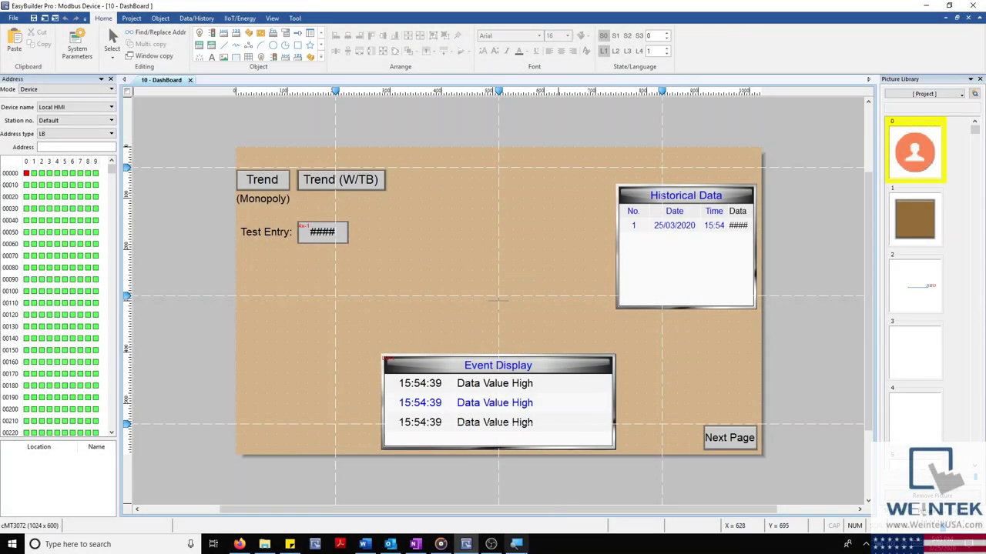
Look through the Objects tab's embedded window options, then dismiss them.
left_click(160, 18)
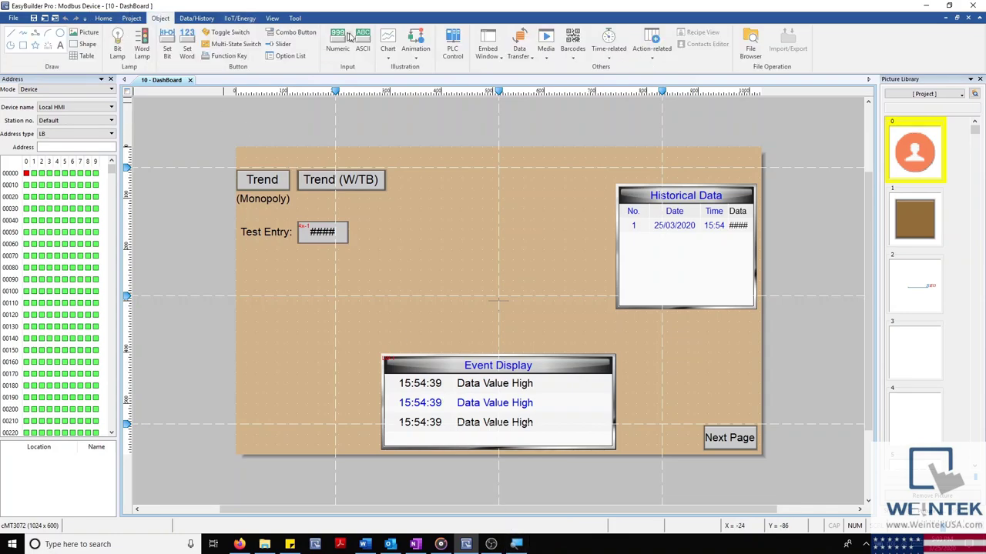
left_click(480, 59)
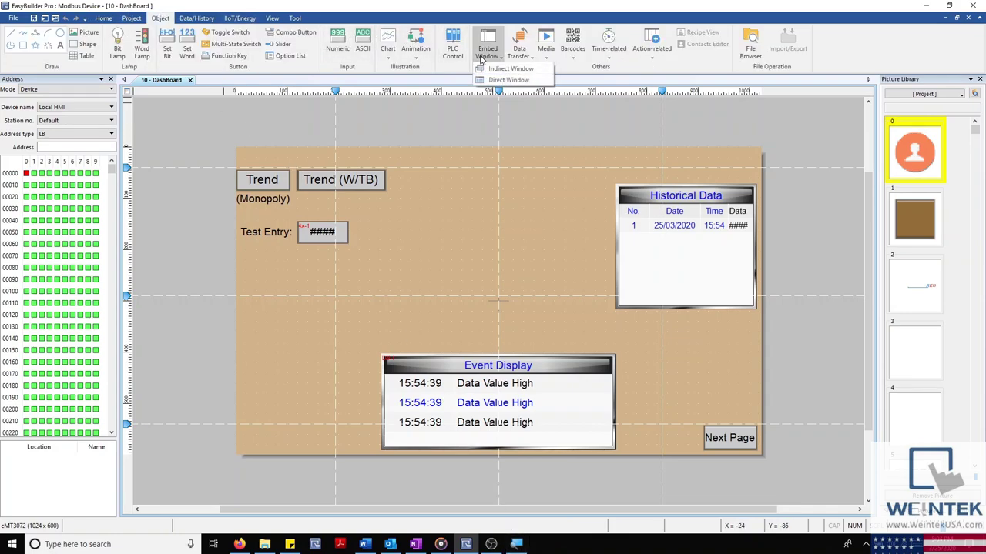
left_click(425, 127)
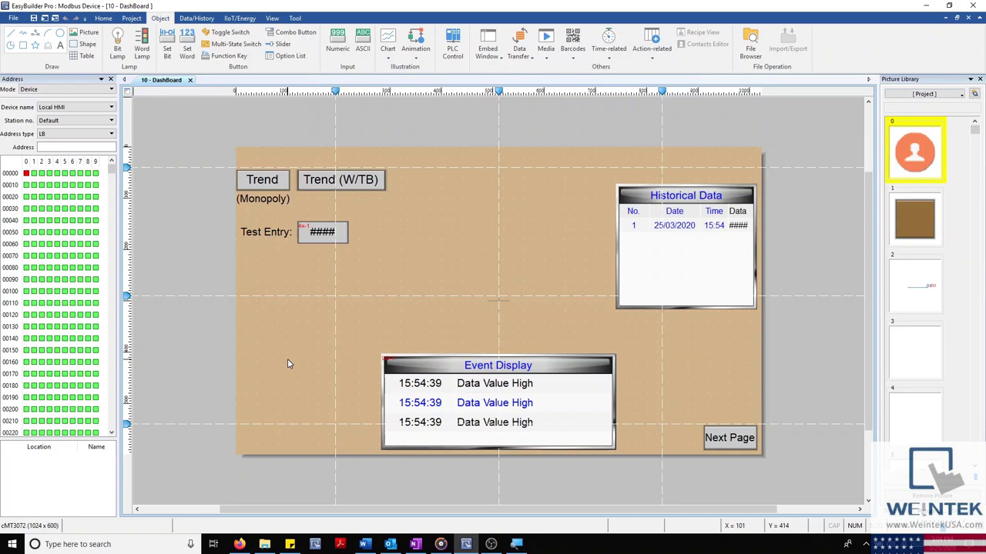
Open the System Parameter Settings with the screen magnified to 200%.
key("super+plus")
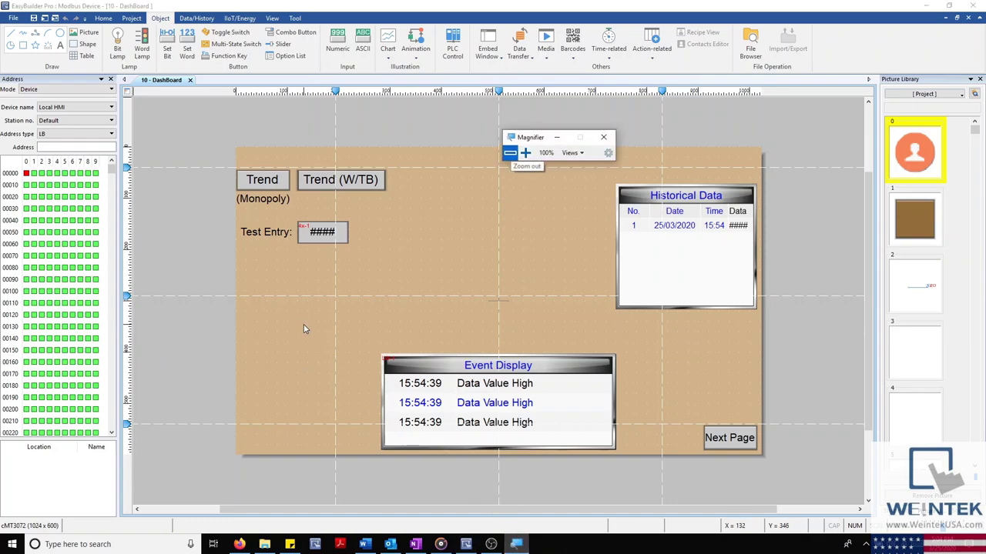
left_click(197, 18)
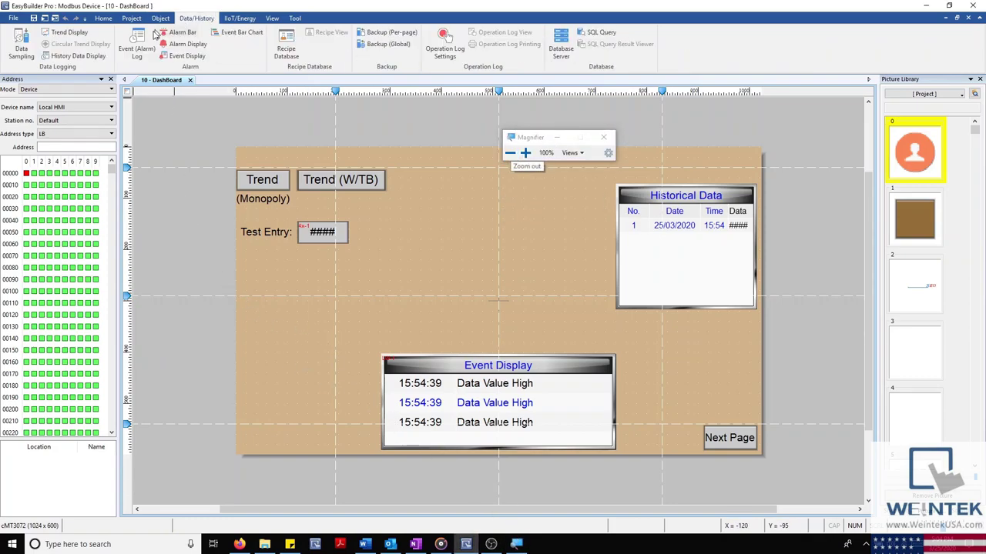
left_click(102, 21)
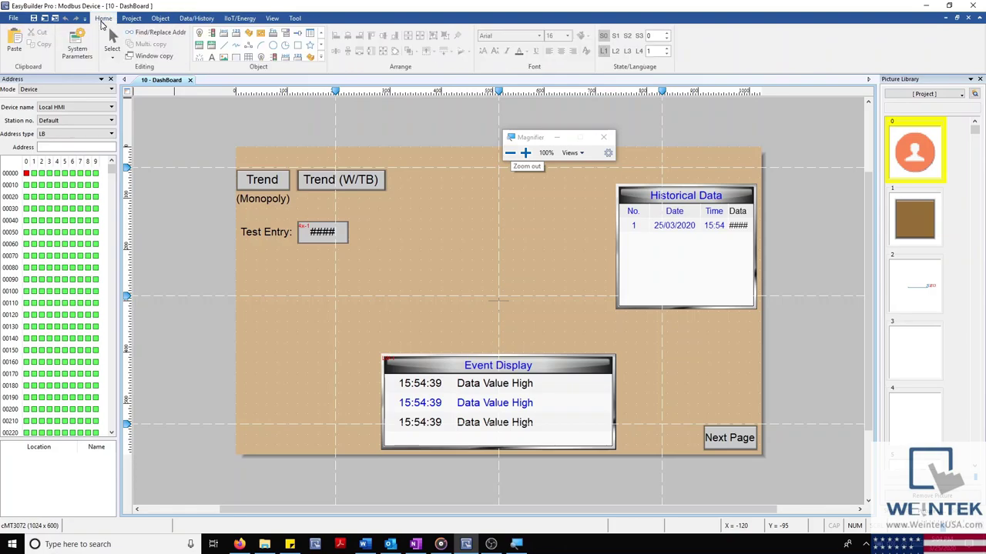
left_click(77, 43)
left_click(525, 152)
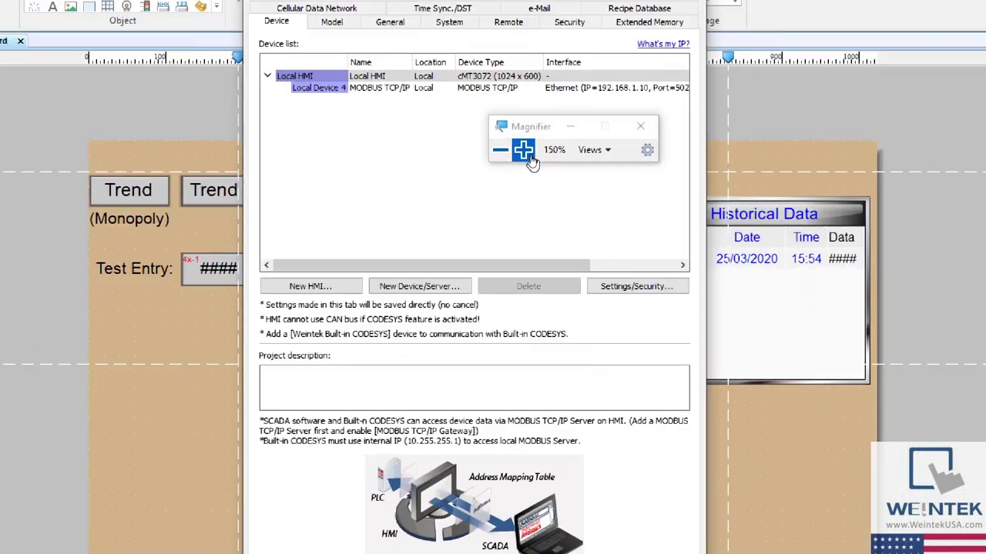
left_click(524, 152)
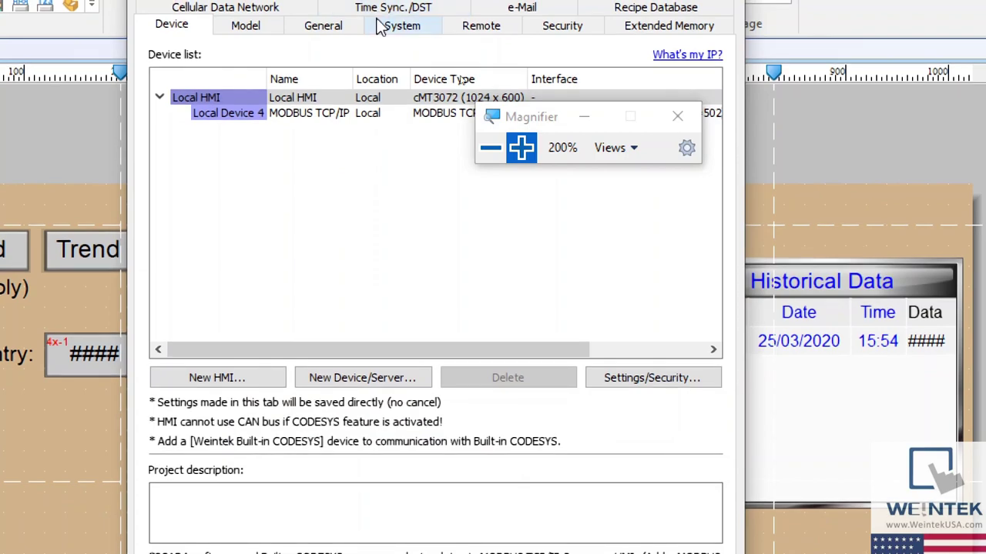
left_click_drag(541, 107, 455, 215)
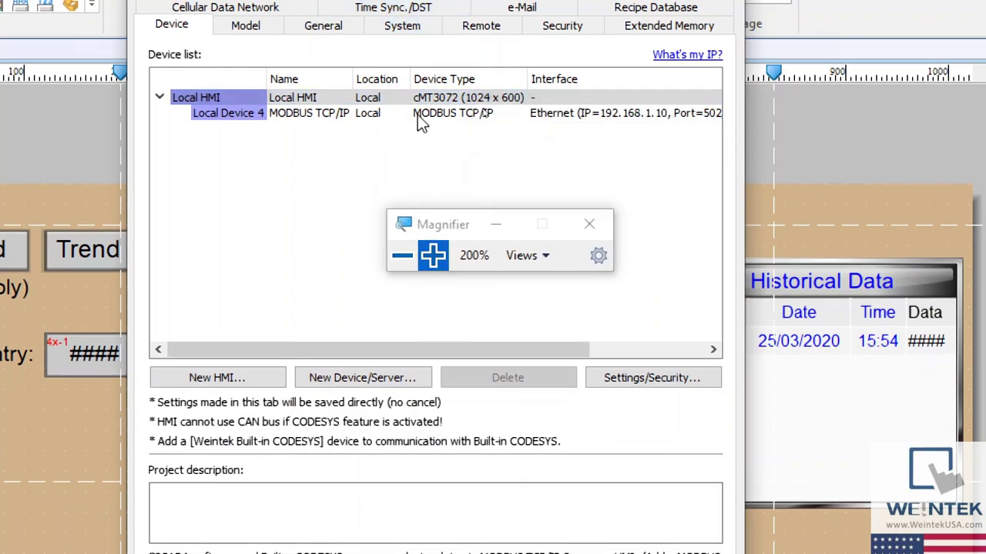
Inspect the MODBUS TCP/IP device, restore 100% zoom, close settings unsaved, and show View options.
left_click(416, 116)
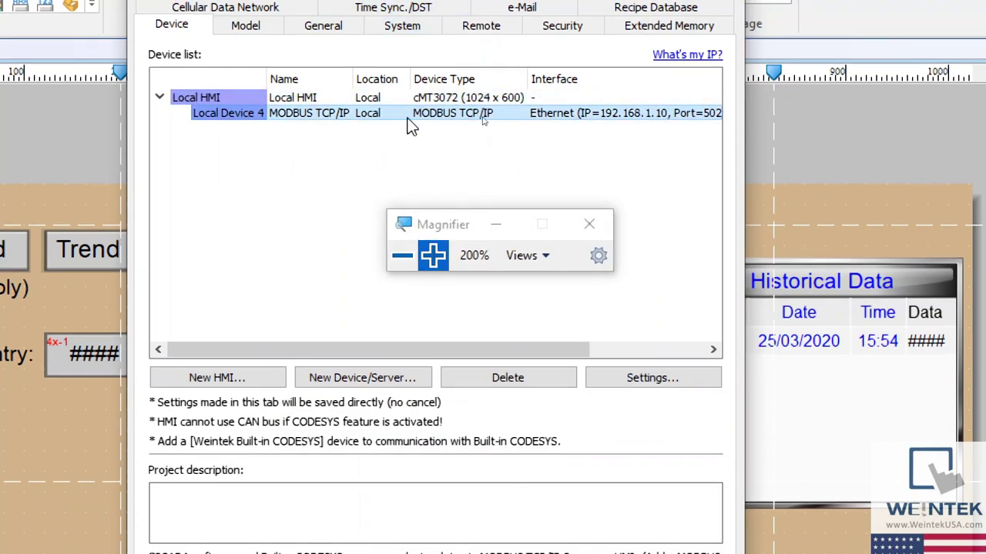
left_click_drag(436, 343, 536, 384)
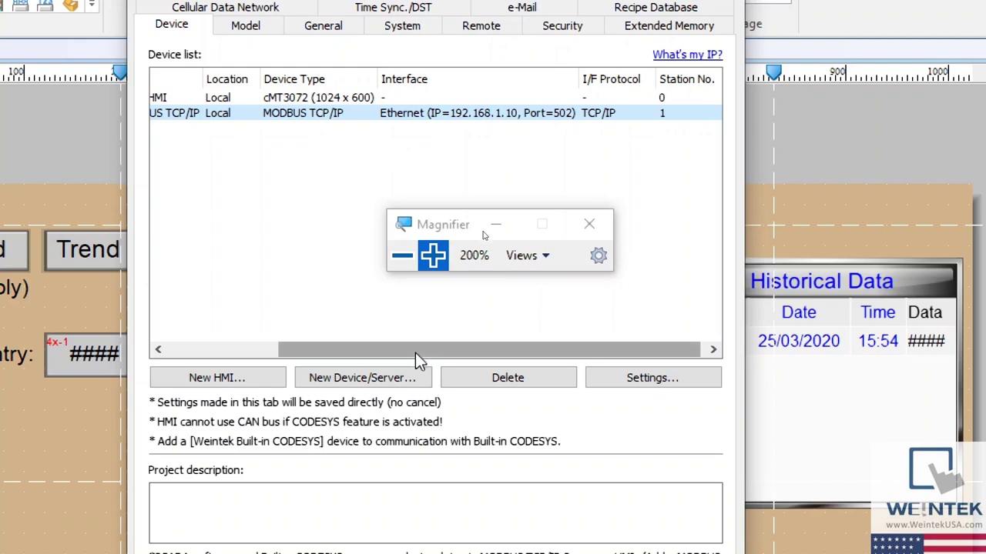
left_click_drag(415, 352, 305, 323)
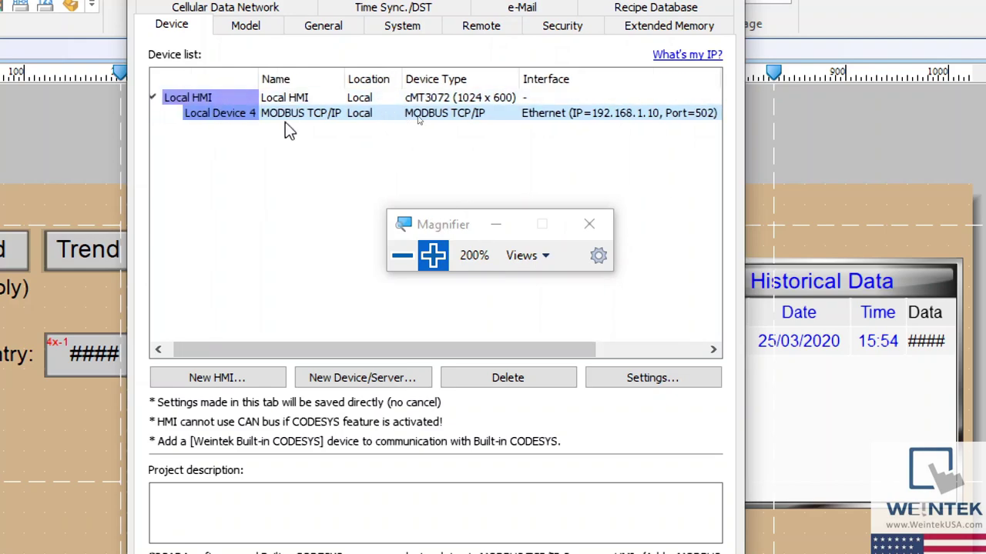
left_click(402, 254)
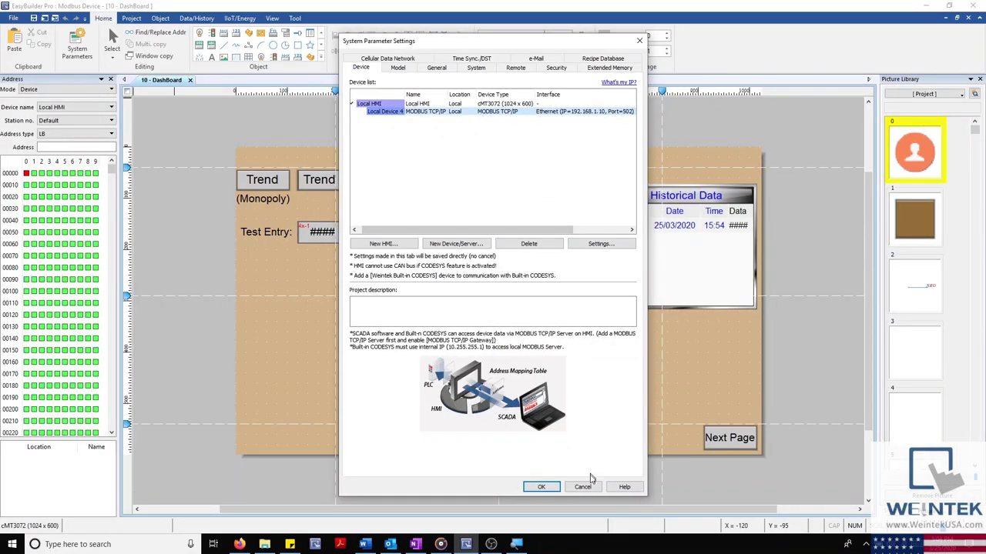
left_click(583, 488)
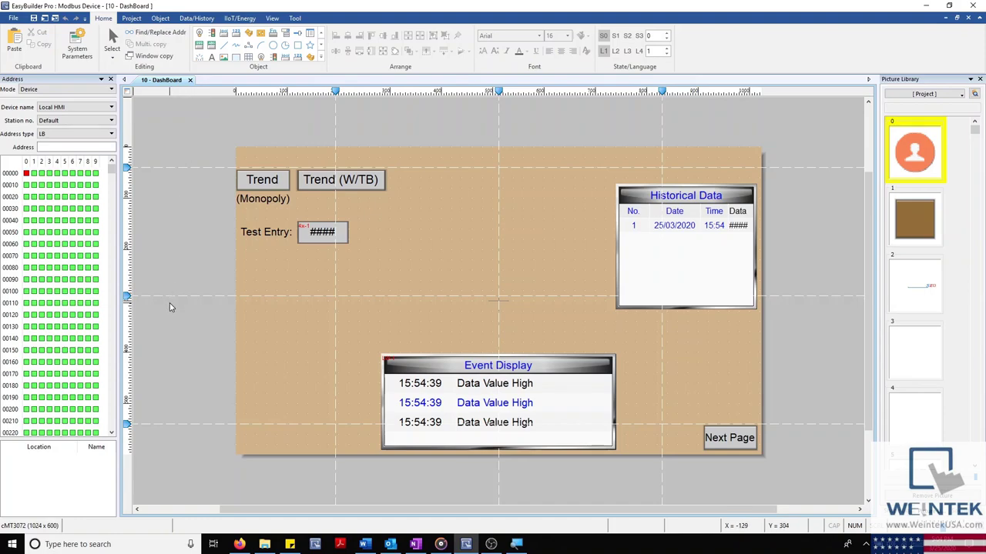
left_click(272, 17)
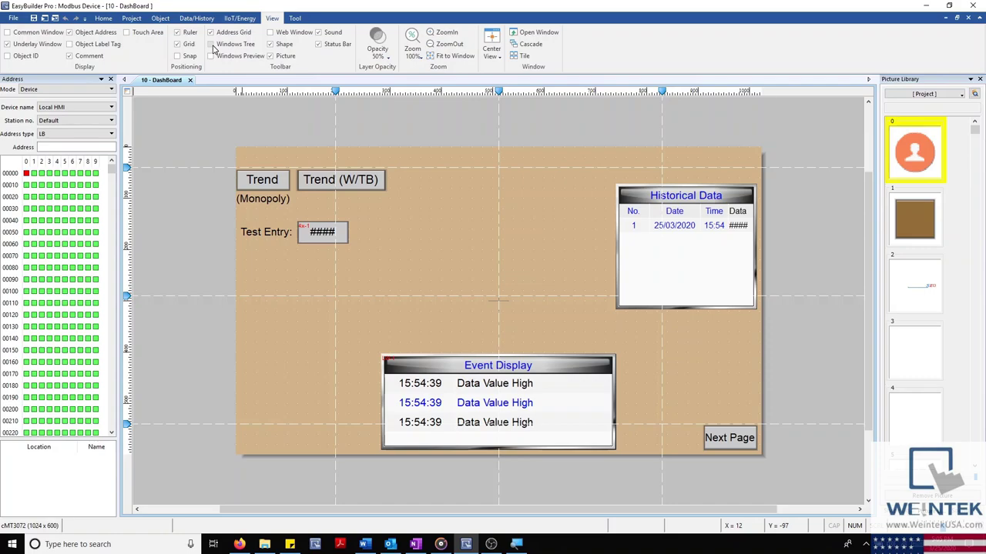
Turn on the Windows Tree and return to the Home tab with the window list showing.
left_click(211, 44)
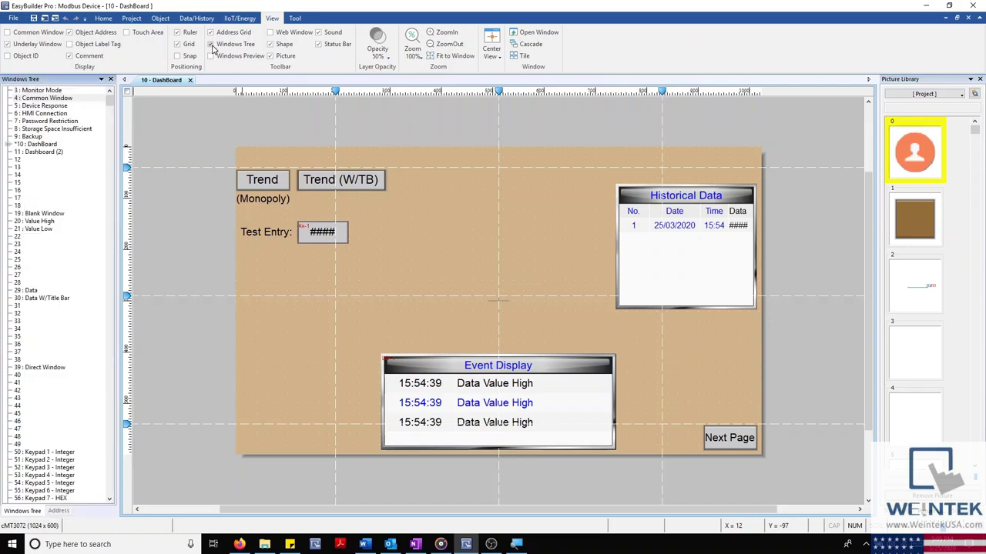
left_click(213, 47)
left_click(212, 45)
left_click(100, 18)
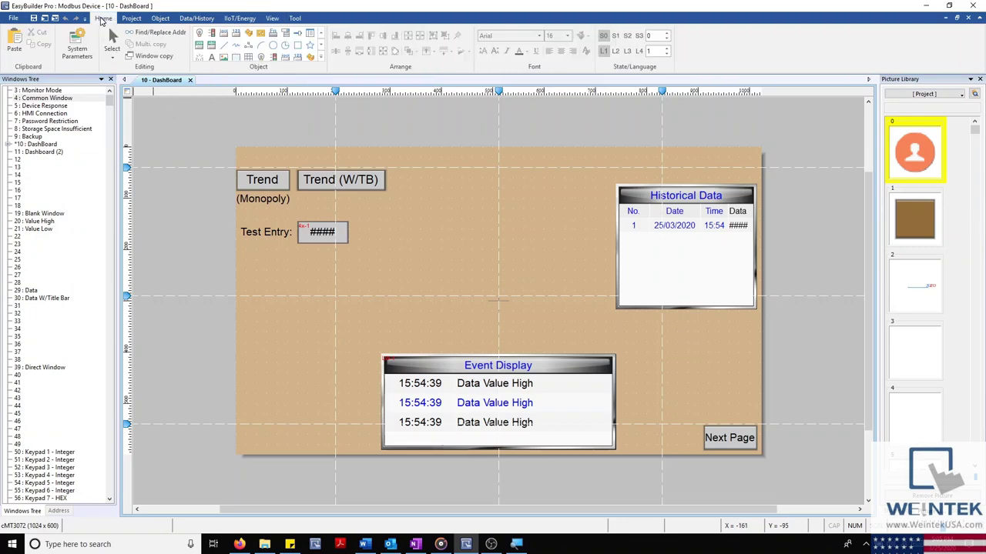
left_click(69, 512)
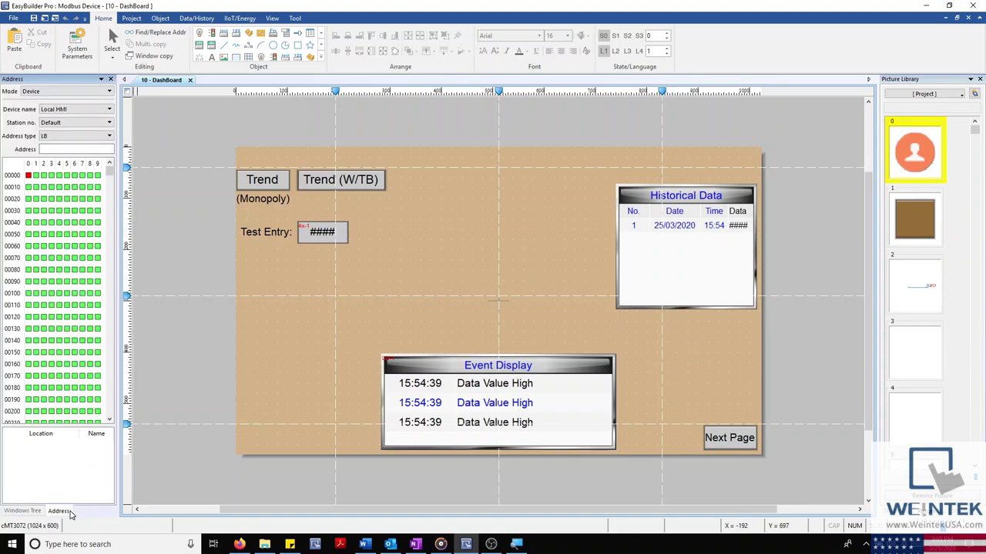
left_click(37, 511)
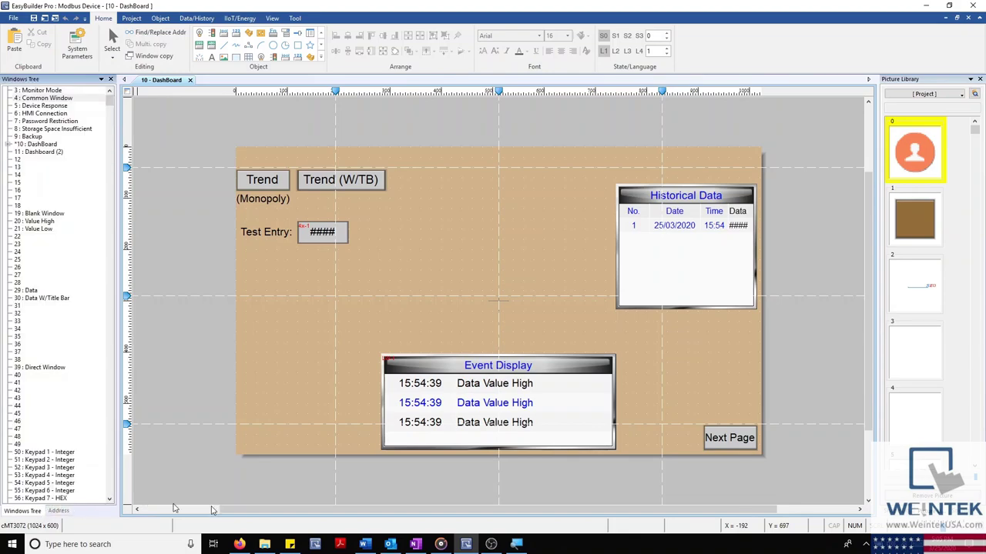
Switch the right panel to the Shape Library and select 4 : Common Window in the tree.
left_click(901, 508)
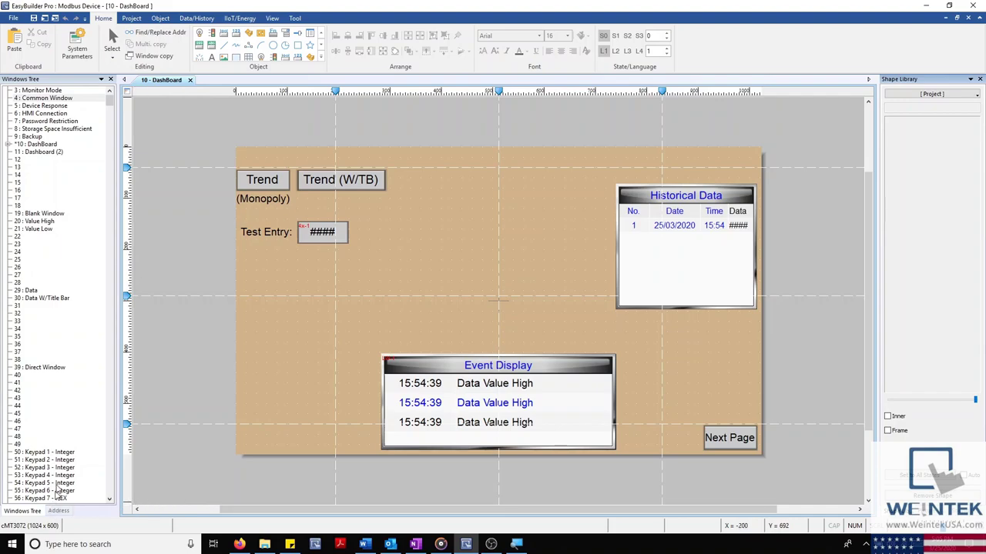
scroll(52, 402, "down", 12)
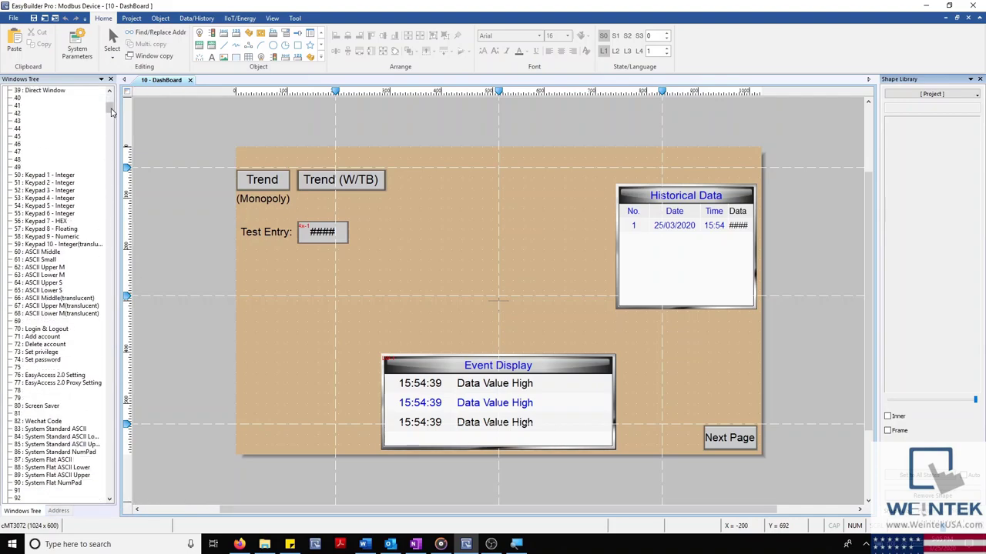
mouse_move(112, 112)
left_mouse_down()
mouse_move(106, 275)
mouse_move(134, 416)
mouse_move(112, 100)
left_mouse_up()
left_click(47, 99)
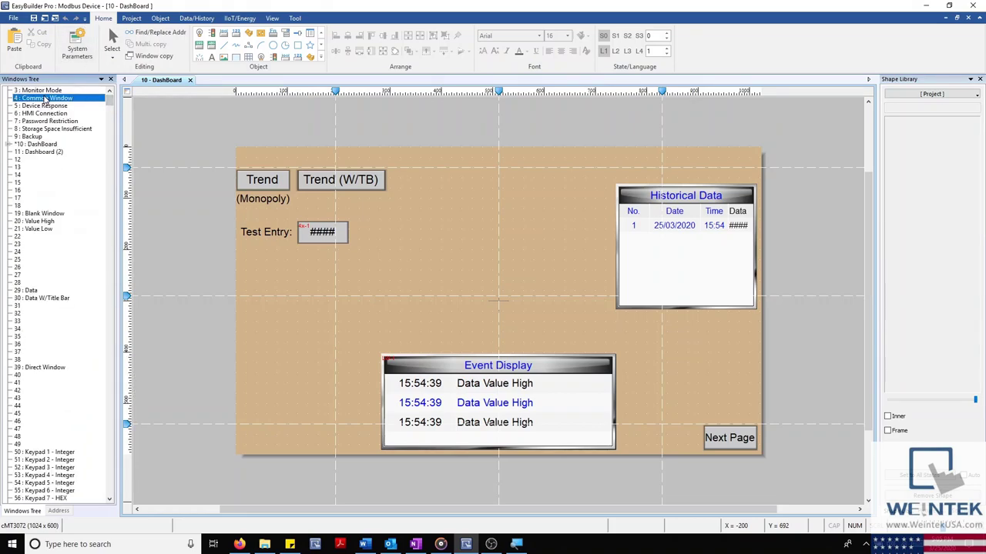
double_click(46, 98)
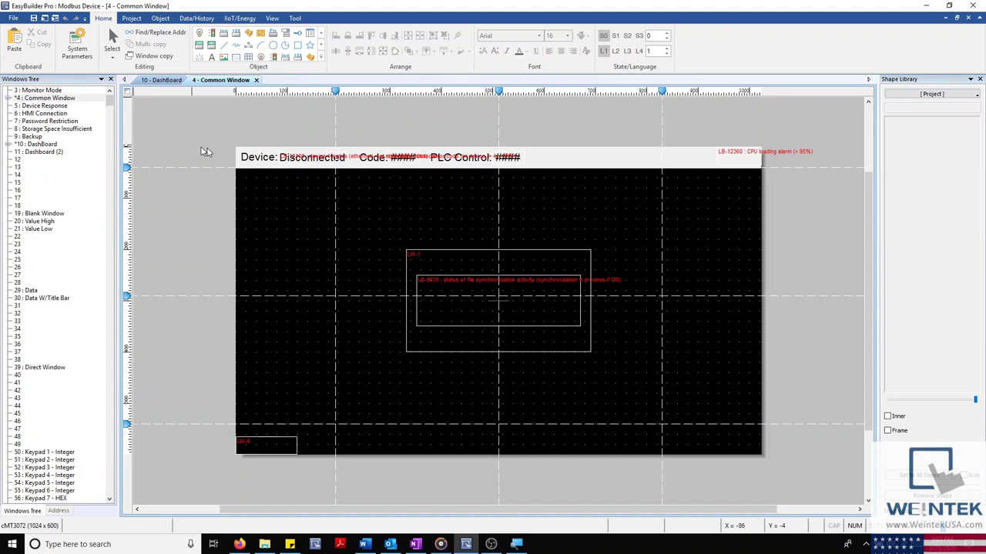
left_click(258, 164)
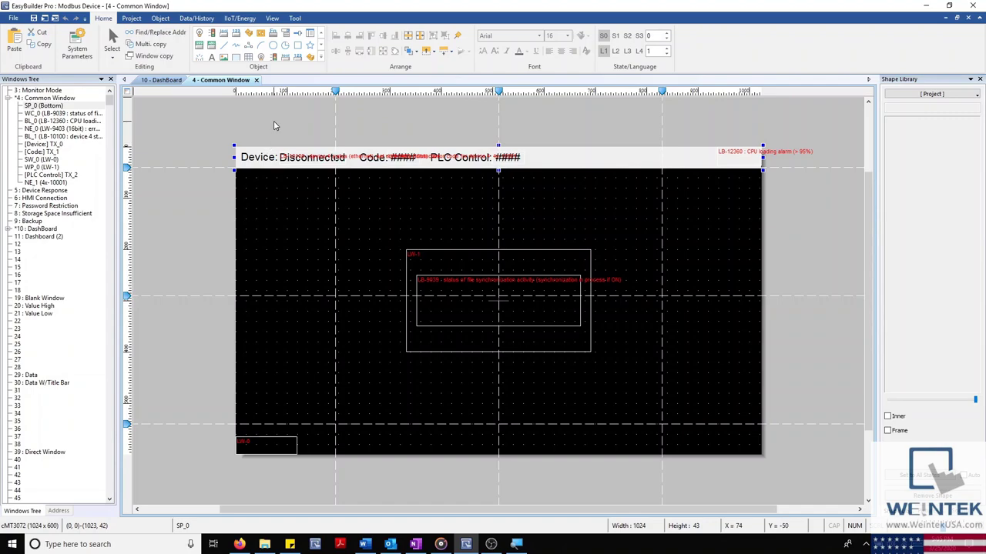
left_click(265, 158)
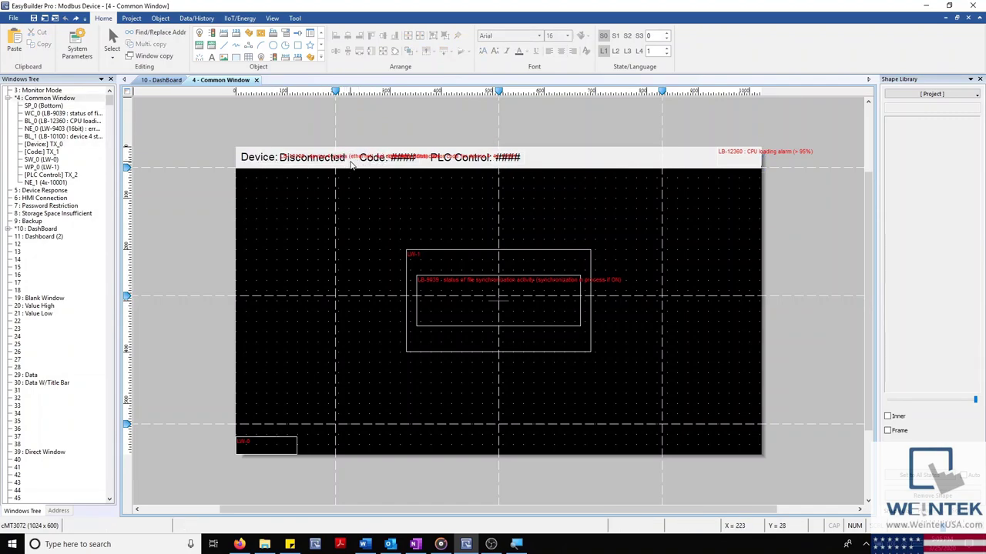
left_click(320, 160)
double_click(321, 160)
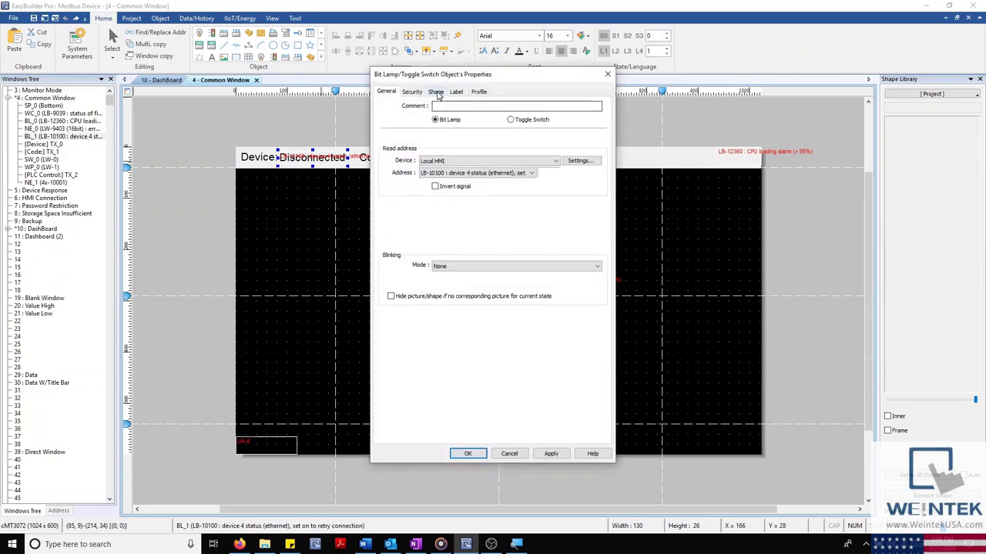
left_click(607, 74)
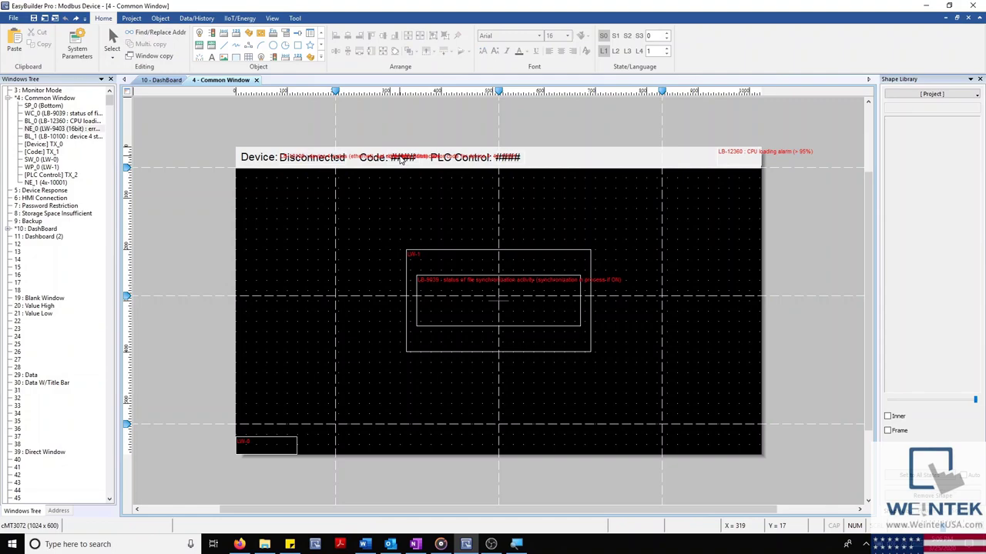
double_click(402, 157)
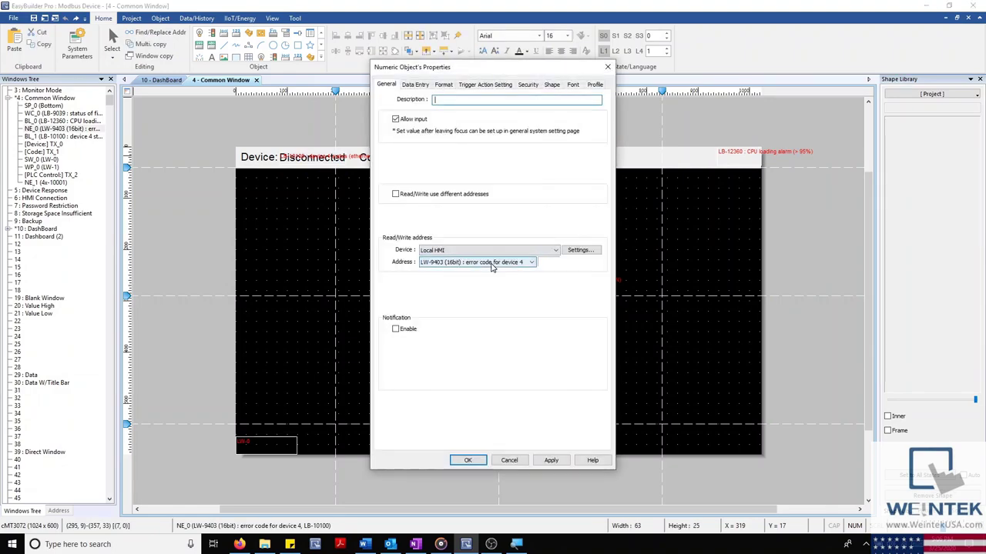
left_click(607, 67)
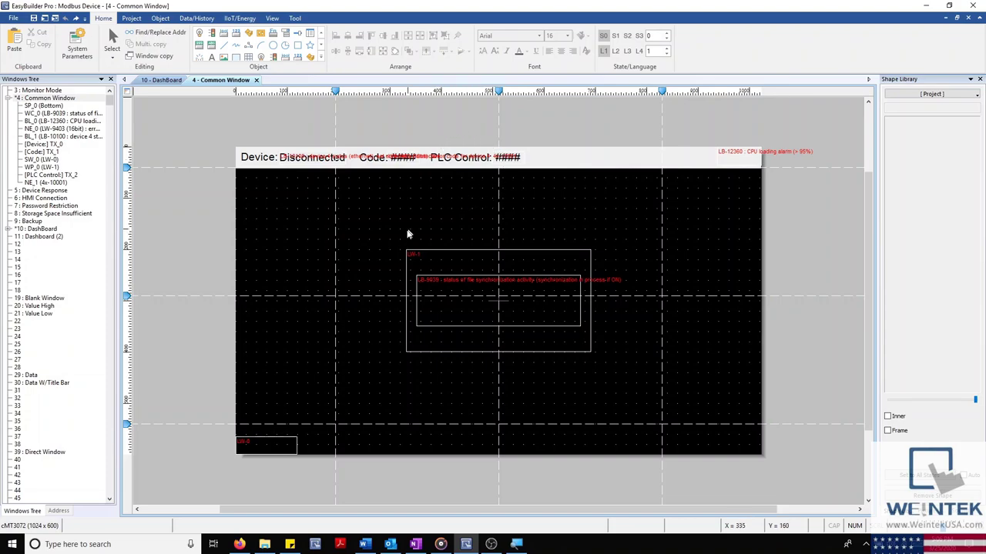
left_click(442, 254)
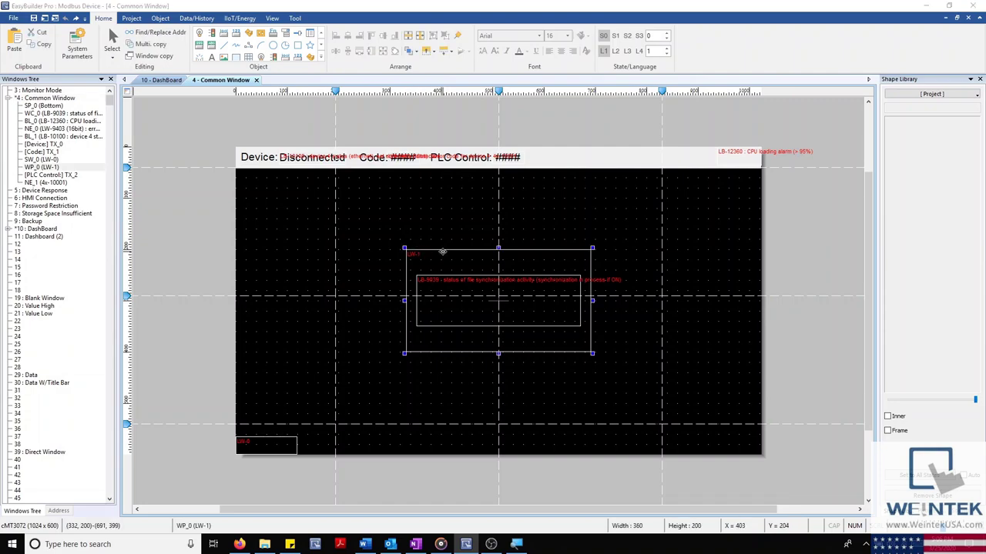
double_click(443, 252)
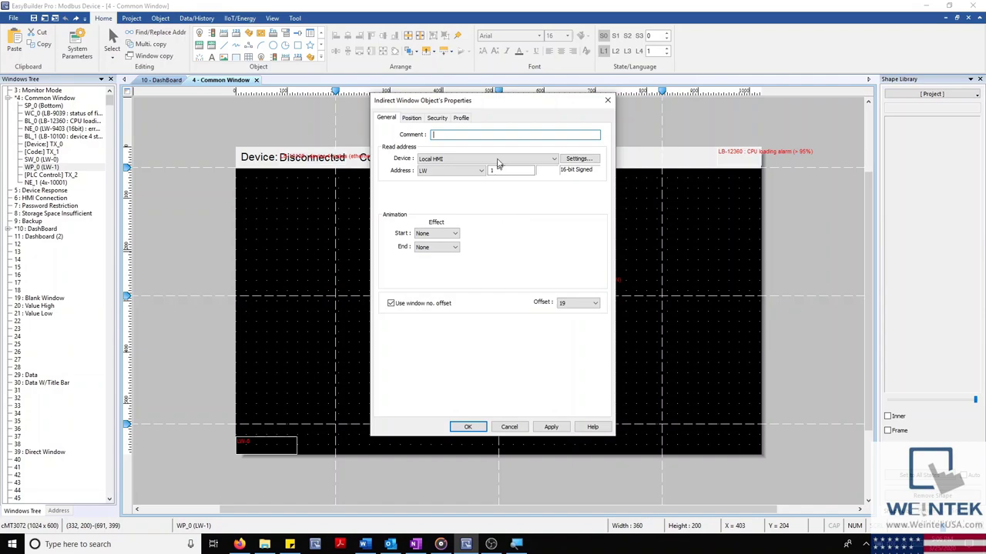
left_click_drag(516, 104, 679, 116)
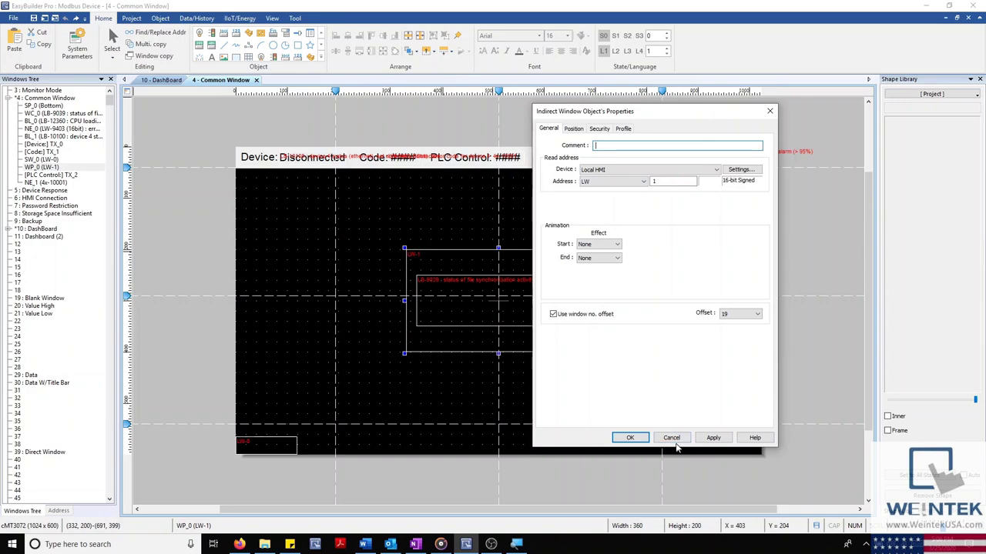
left_click(630, 437)
double_click(260, 442)
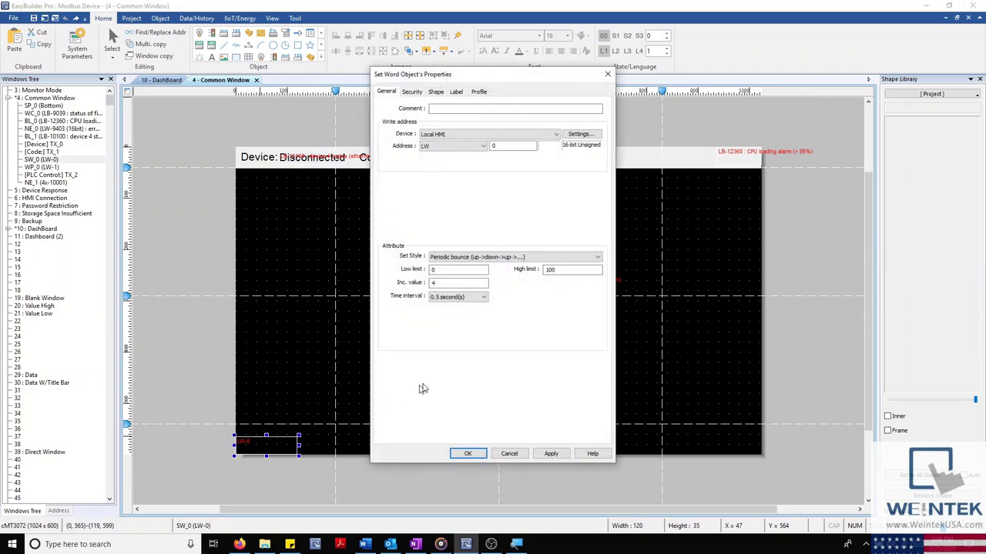
left_click(511, 453)
left_click(196, 214)
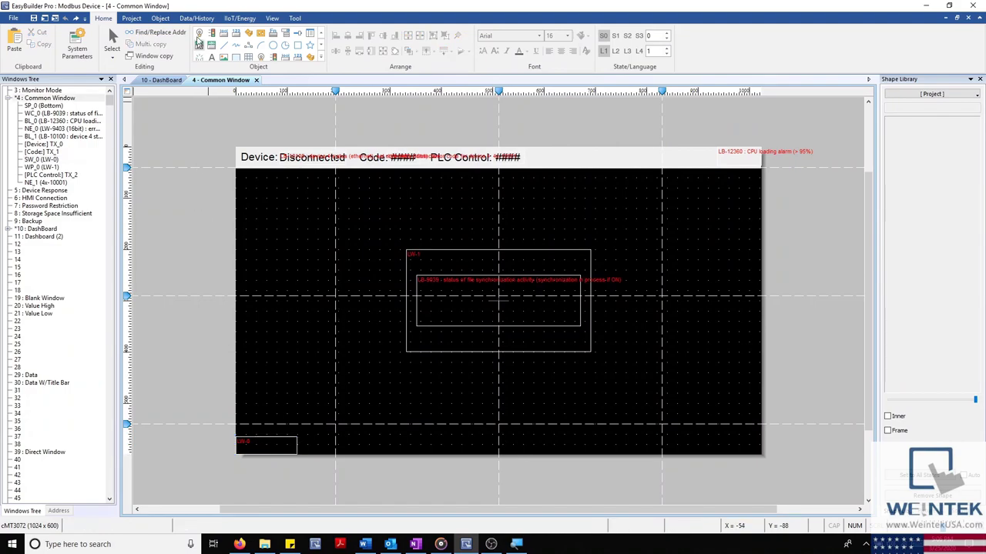
left_click(196, 17)
left_click(20, 48)
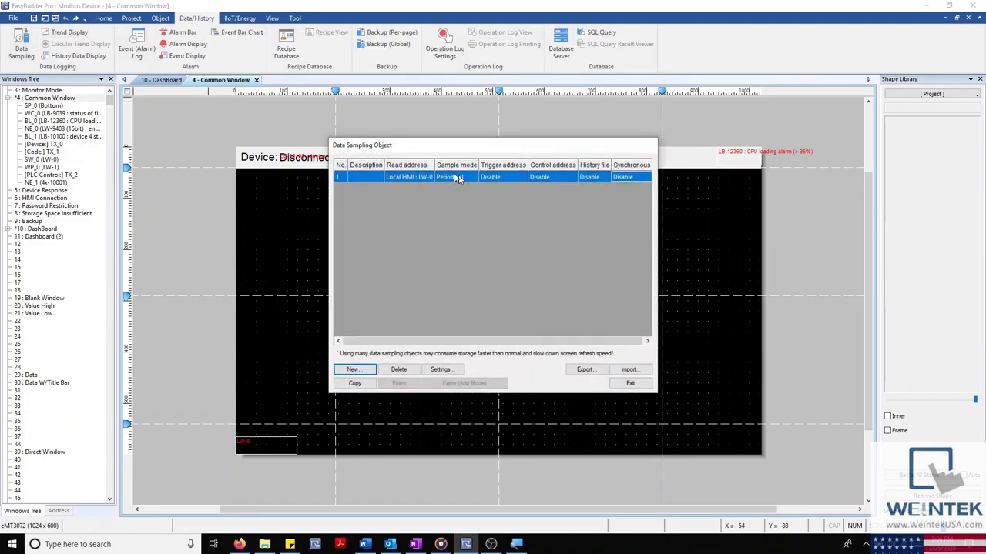
left_click(630, 383)
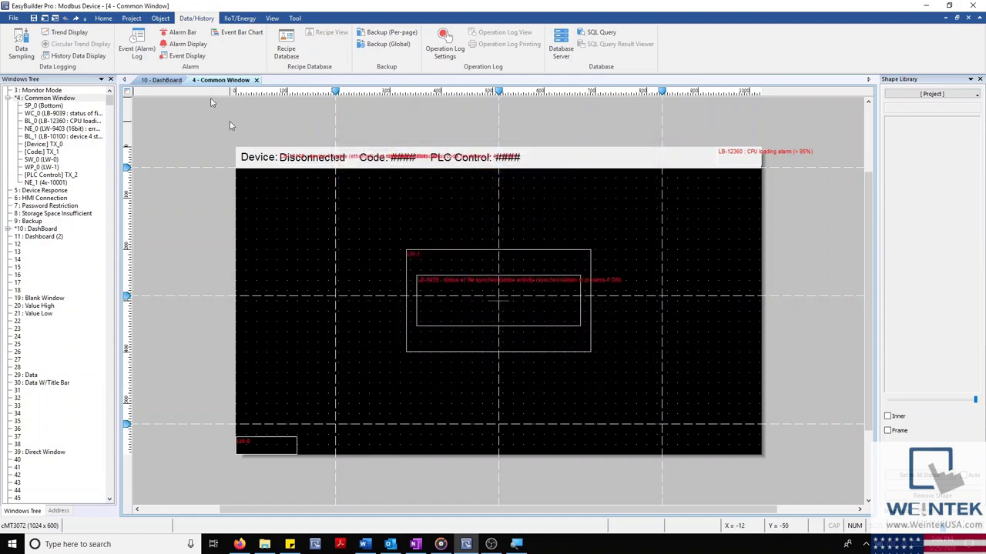
left_click(135, 42)
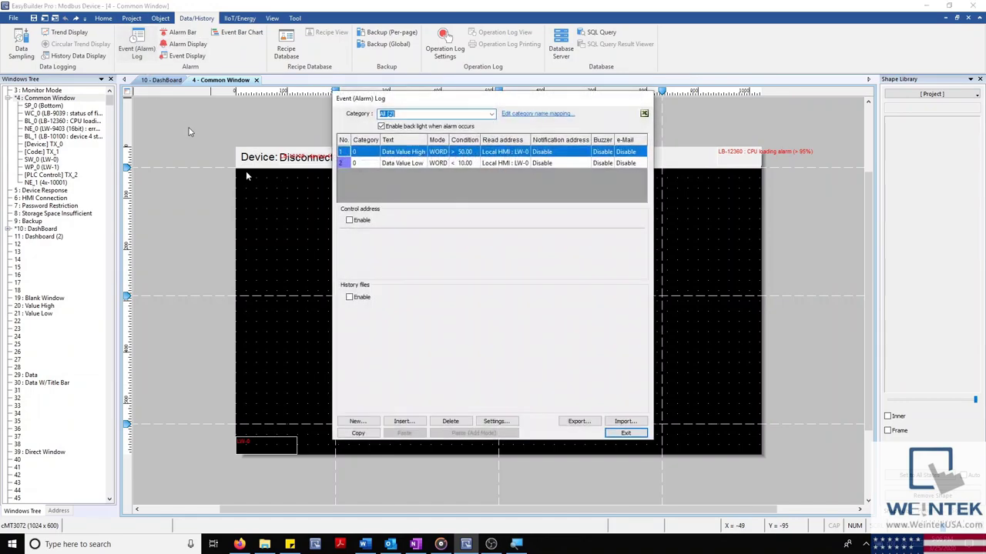
left_click(443, 164)
left_click(440, 154)
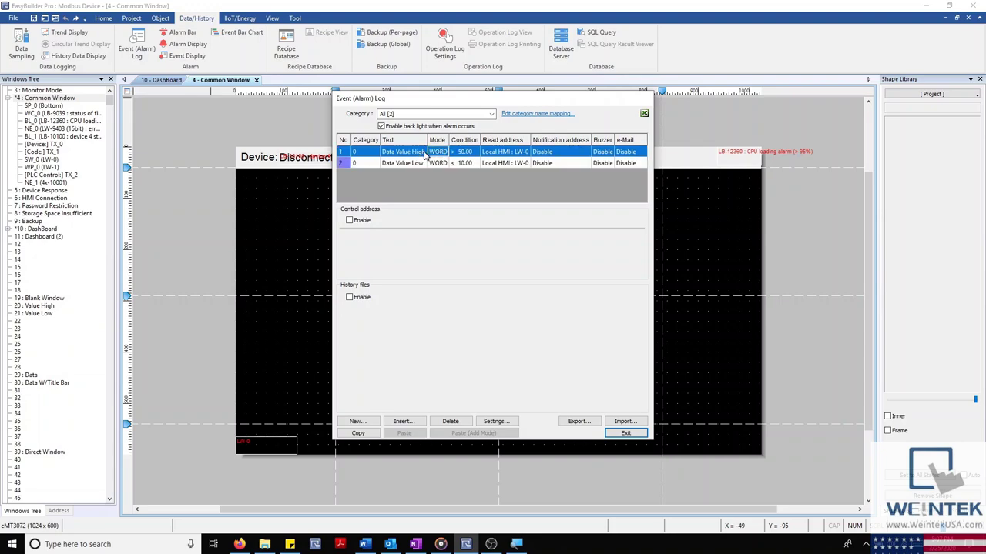
double_click(417, 154)
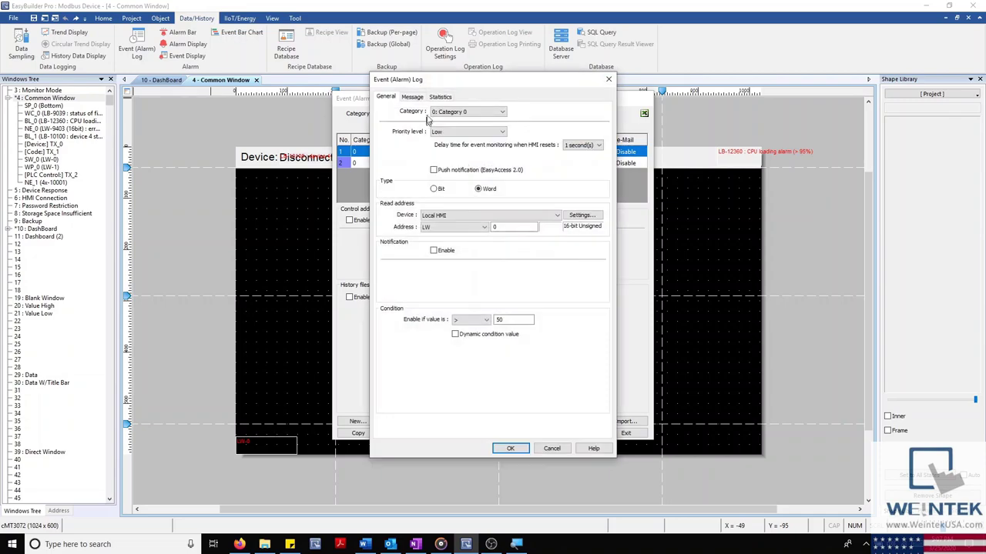
left_click(414, 97)
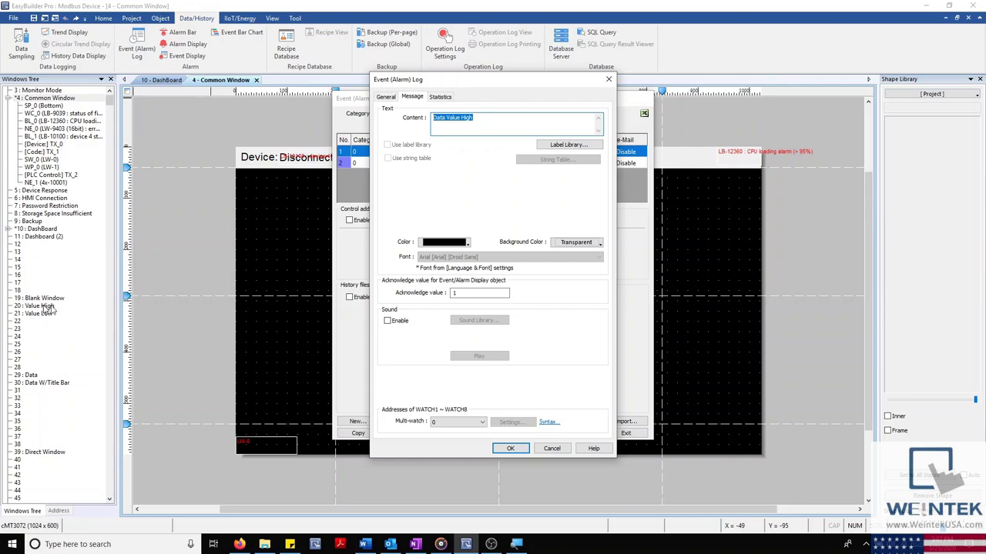
left_click(608, 81)
left_click(483, 164)
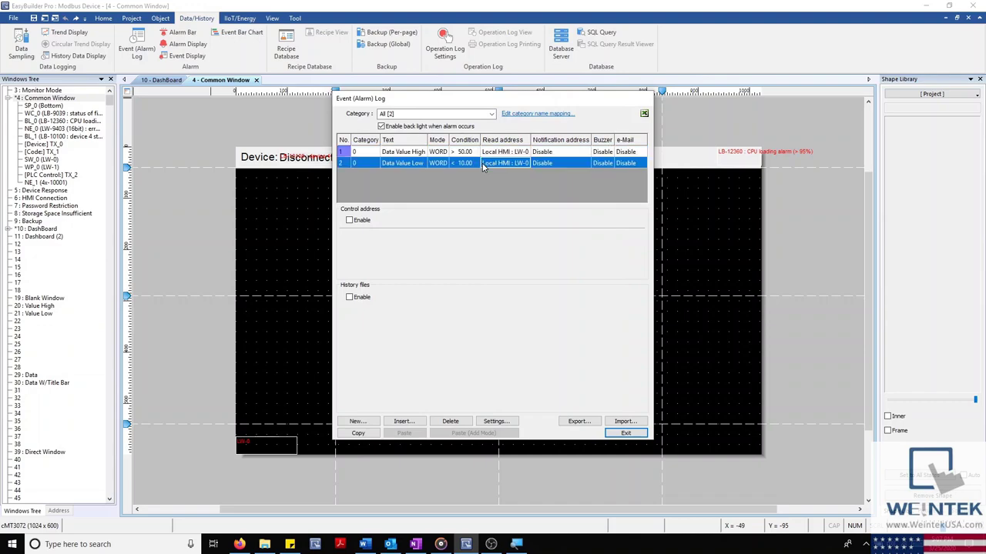
double_click(443, 163)
left_click(412, 96)
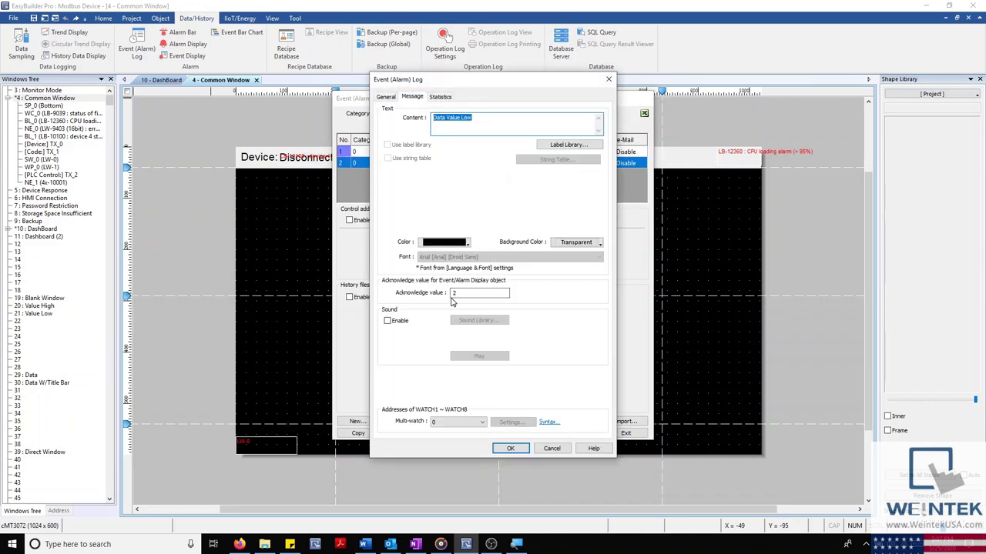
left_click(553, 448)
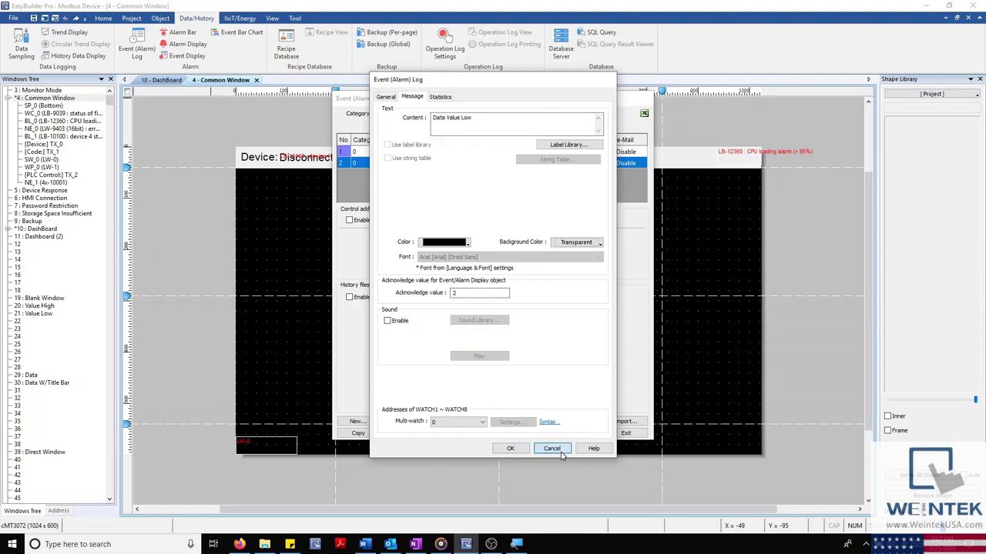
left_click(625, 433)
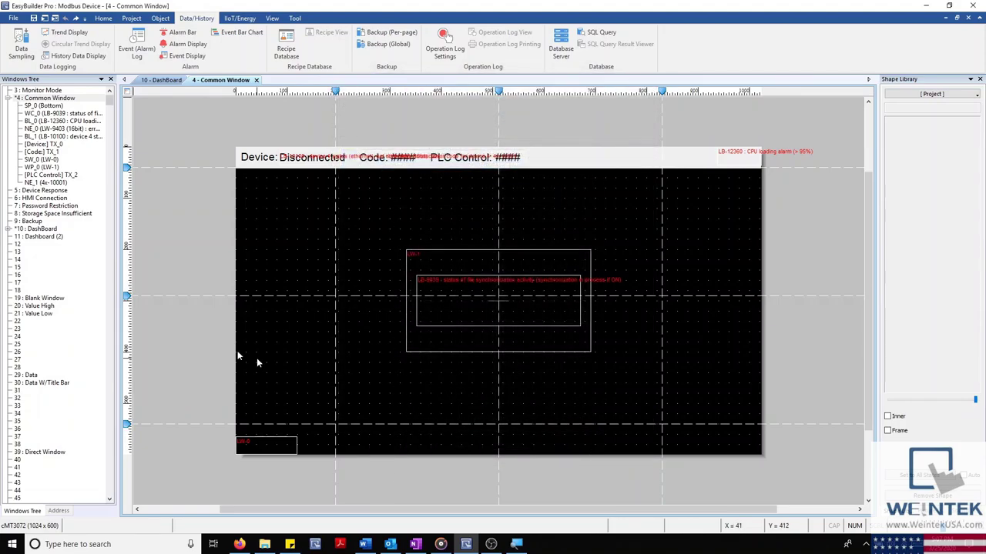
Select windows 21 Value Low and 20 Value High, then review the LW-1 indirect window's settings unchanged.
left_click(36, 316)
left_click(34, 307)
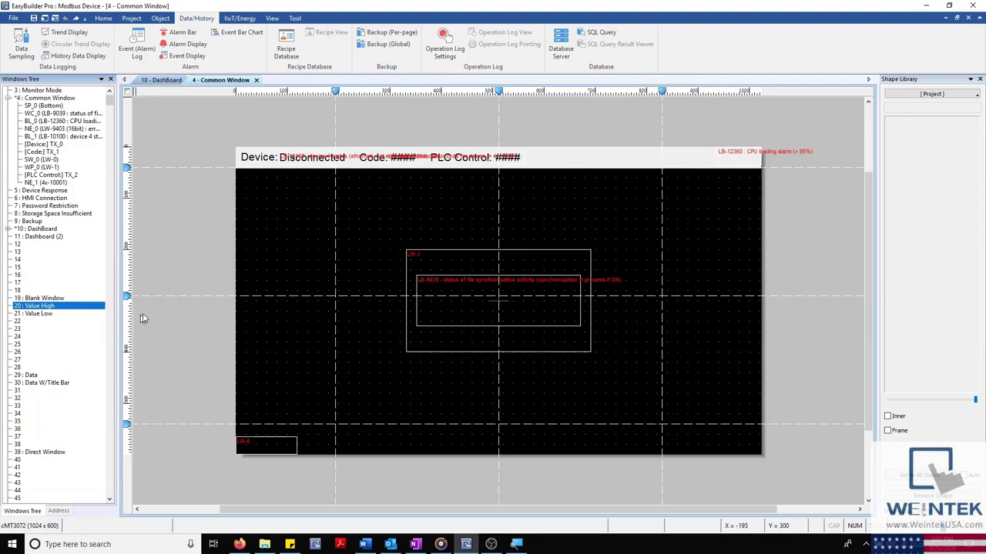
left_click(492, 251)
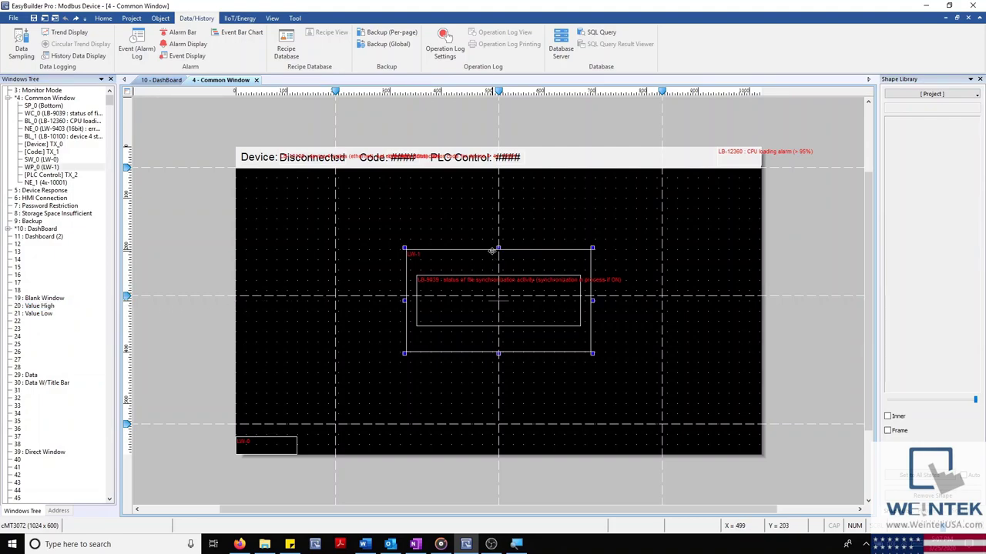
double_click(495, 244)
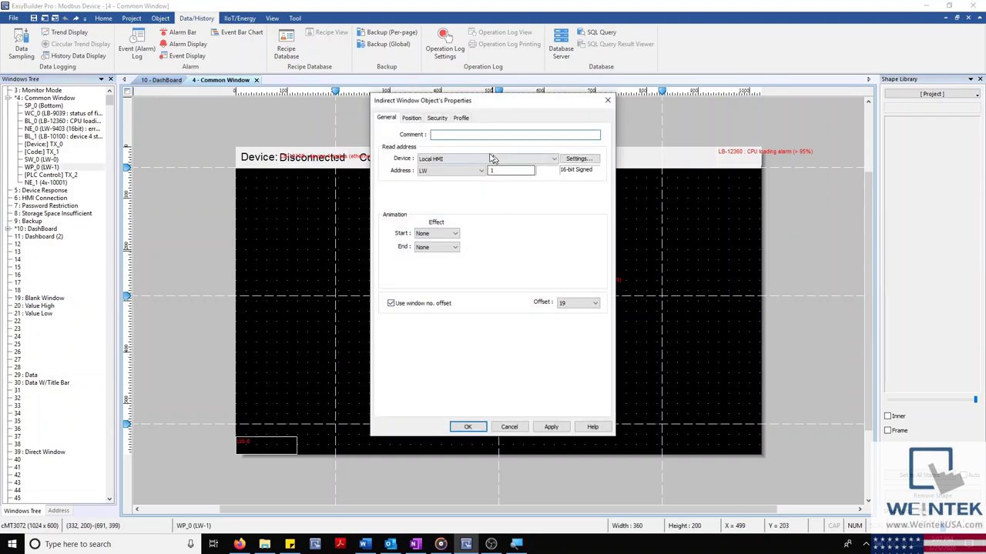
left_click(508, 427)
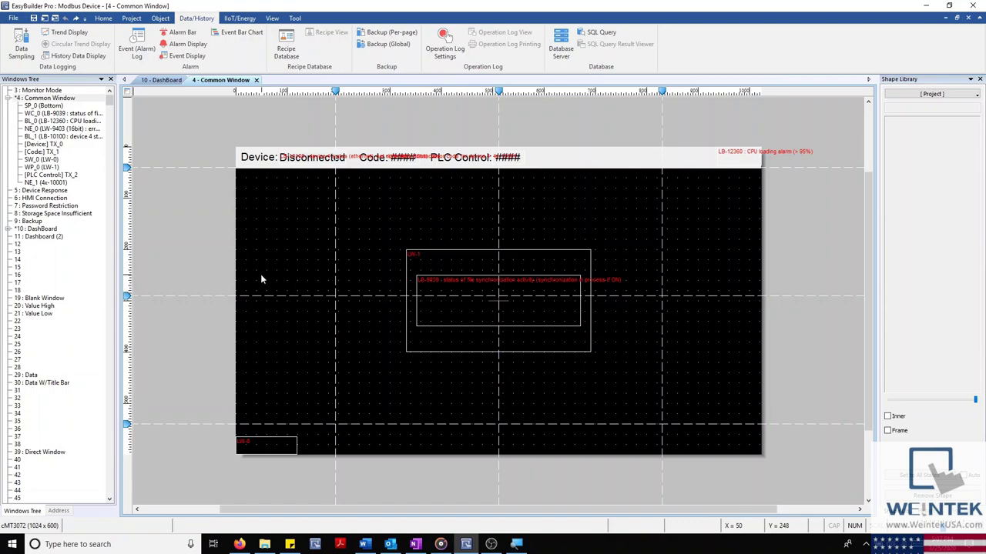
left_click(154, 80)
left_click(133, 17)
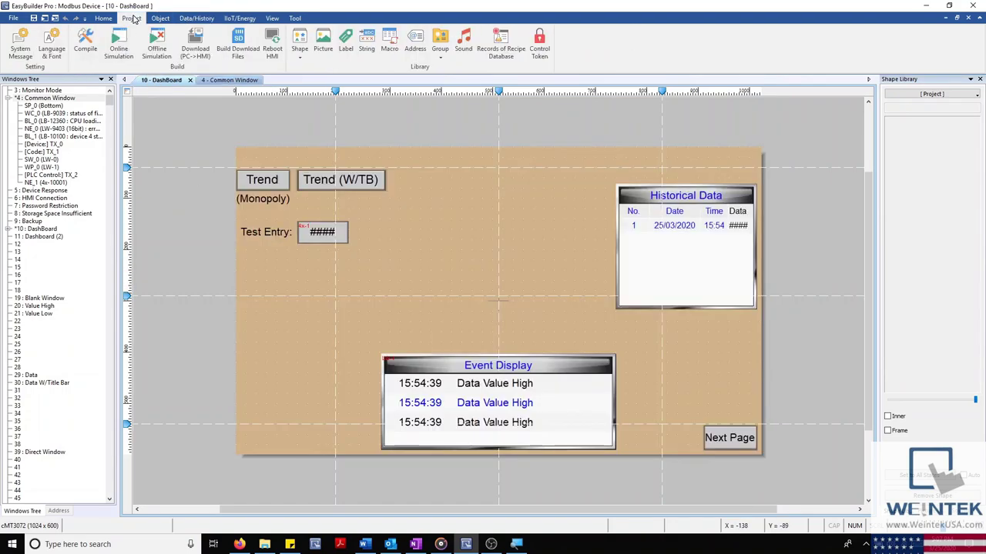
left_click(119, 51)
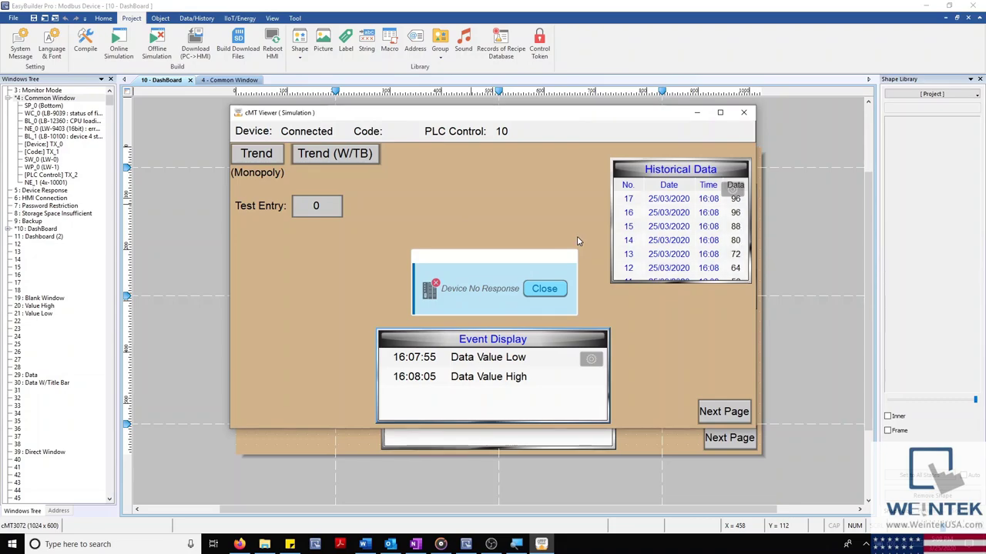
left_click(545, 289)
left_click(486, 363)
left_click(485, 365)
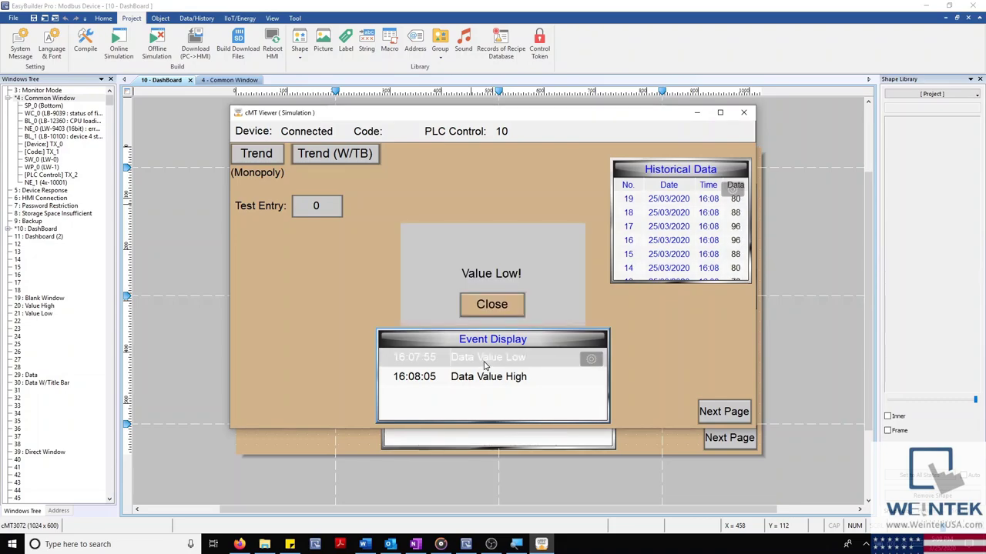
left_click(515, 308)
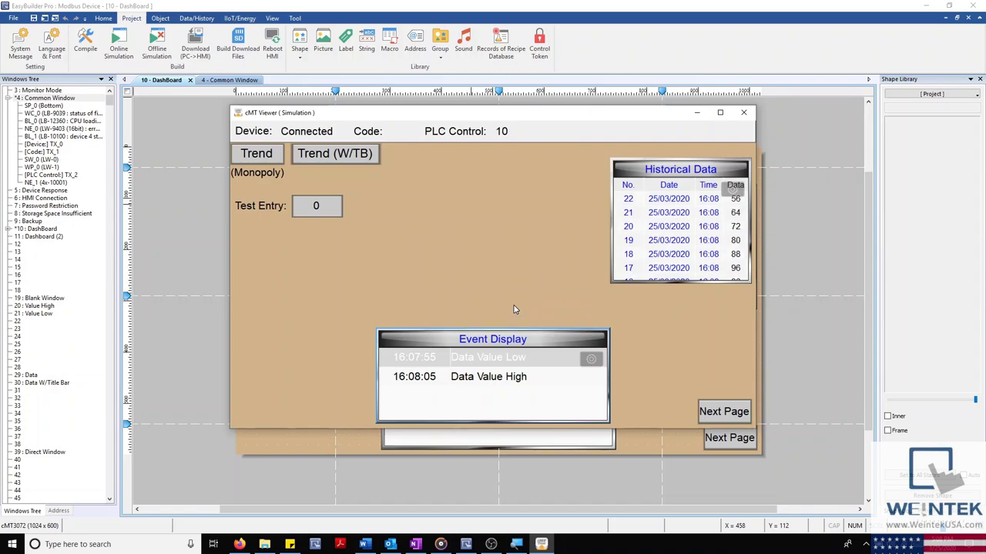
left_click(481, 376)
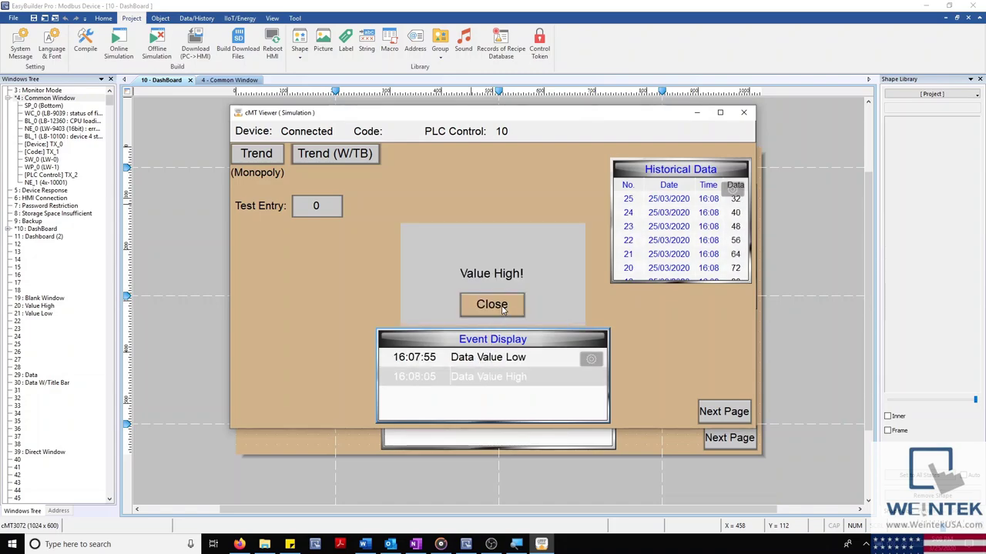
left_click(502, 307)
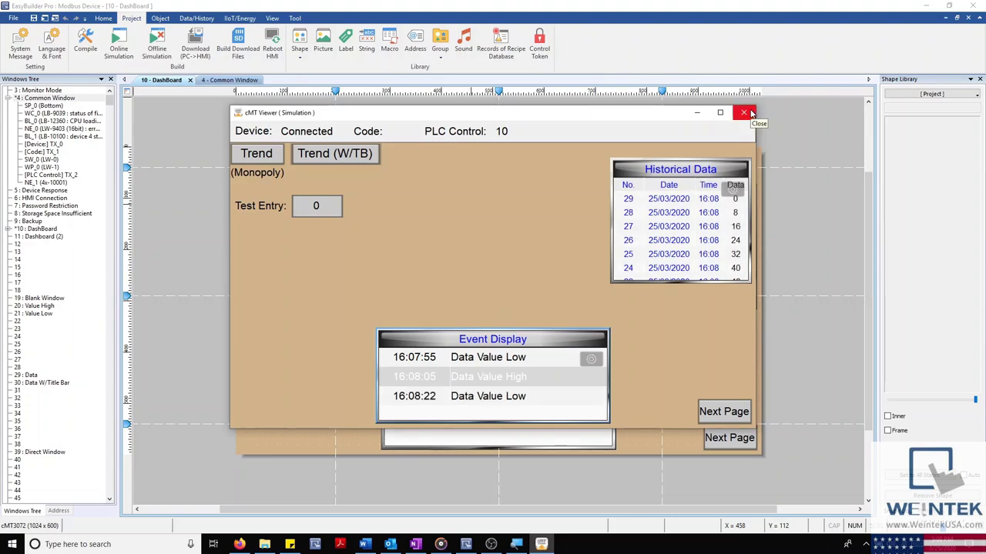
left_click(744, 113)
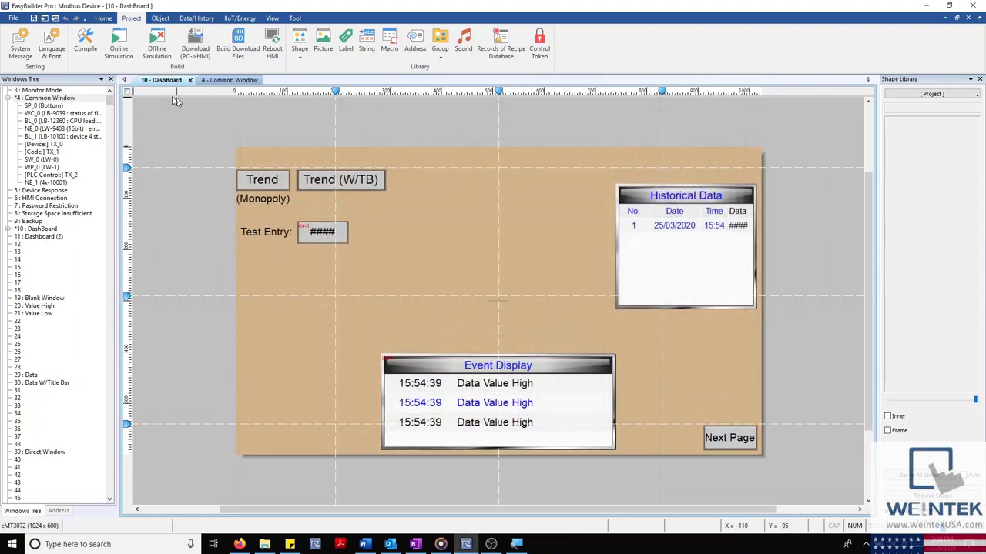
left_click(160, 17)
left_click(454, 47)
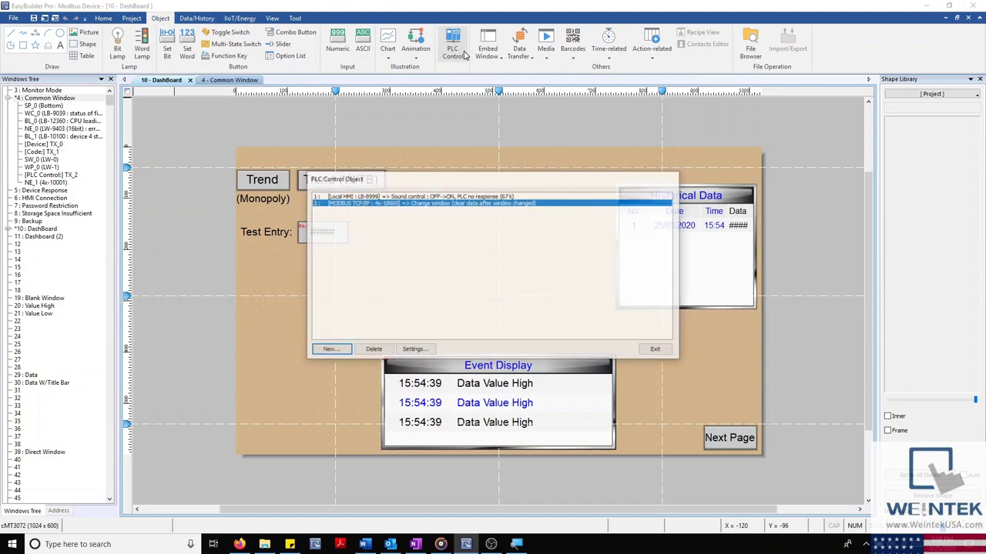
left_click_drag(390, 181, 406, 172)
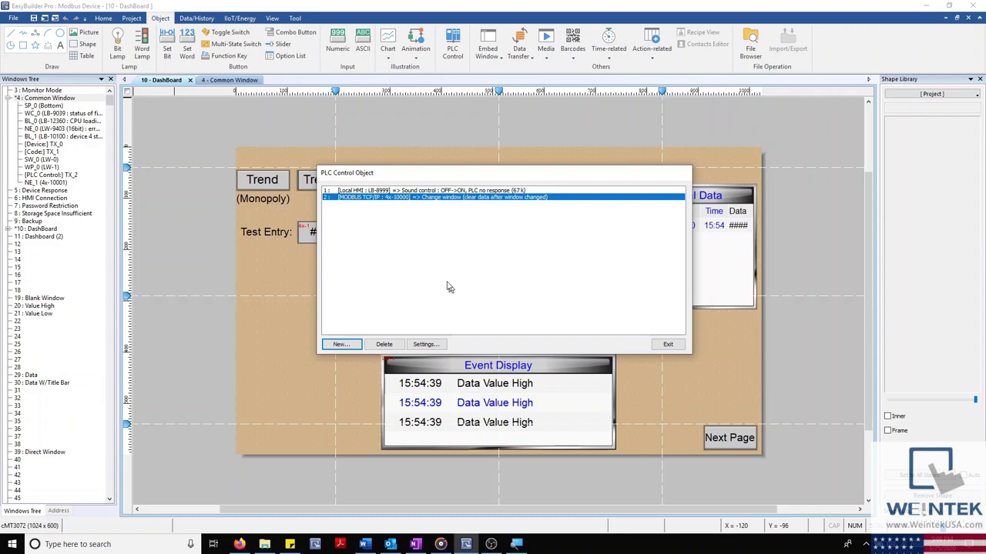
left_click(426, 201)
left_click(432, 346)
left_click(425, 345)
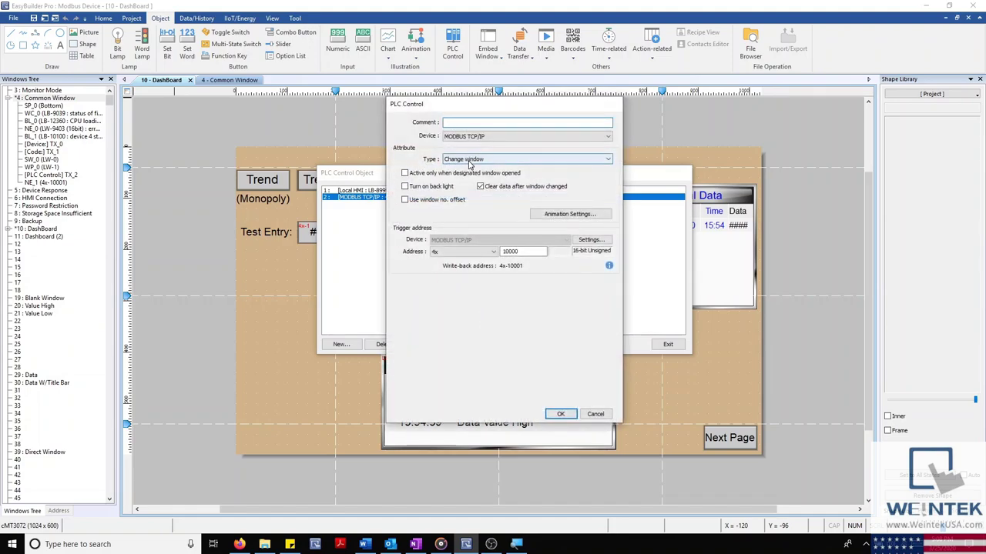
left_click(460, 159)
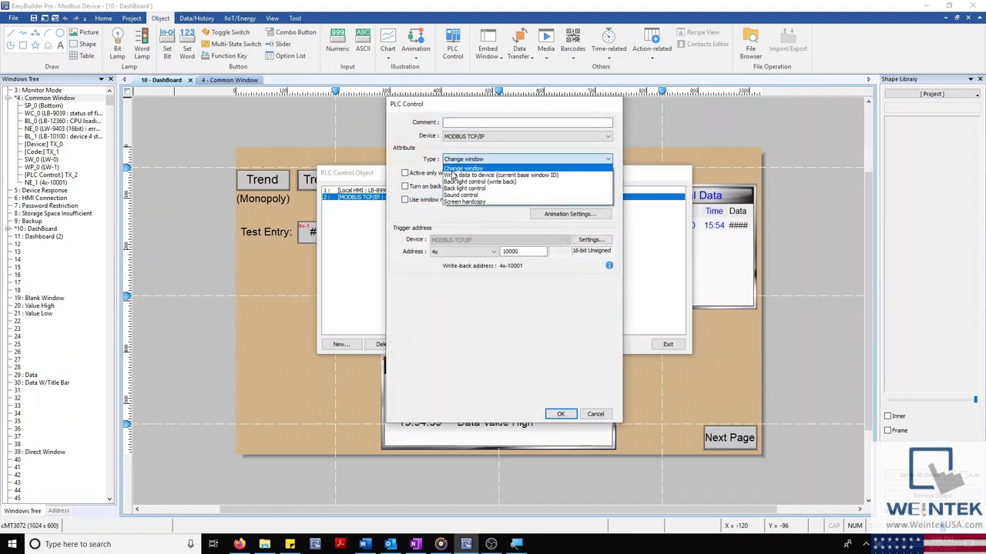
left_click(436, 167)
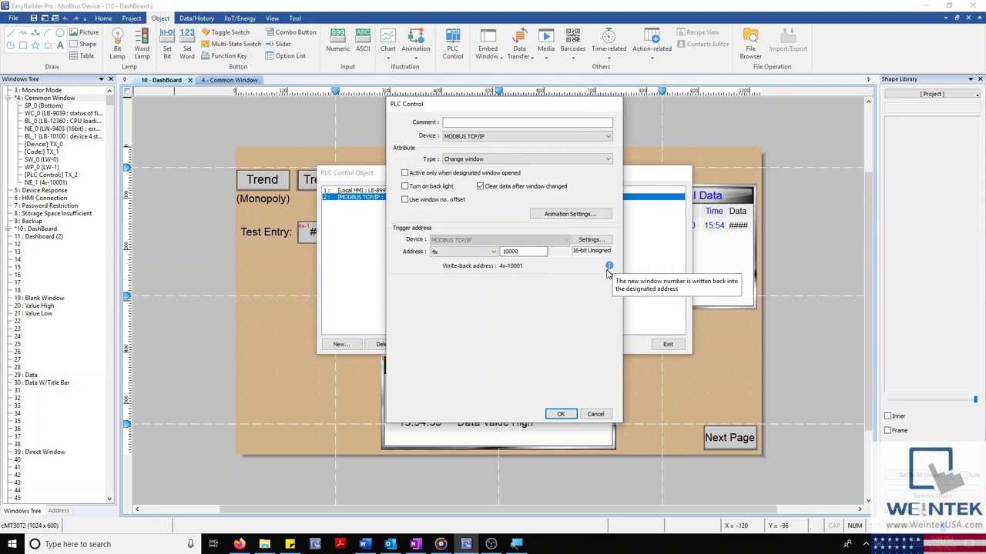
mouse_move(609, 266)
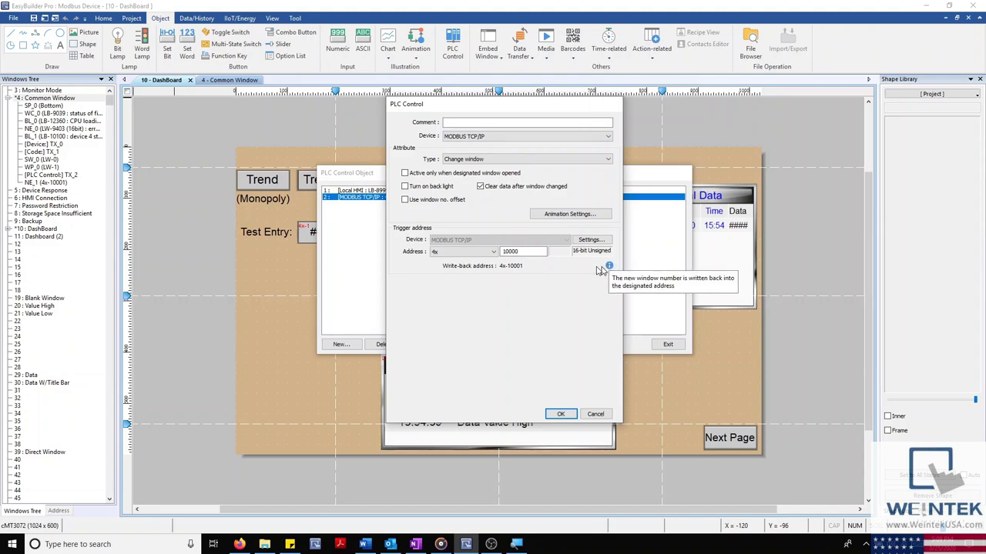
left_click(561, 414)
left_click(667, 344)
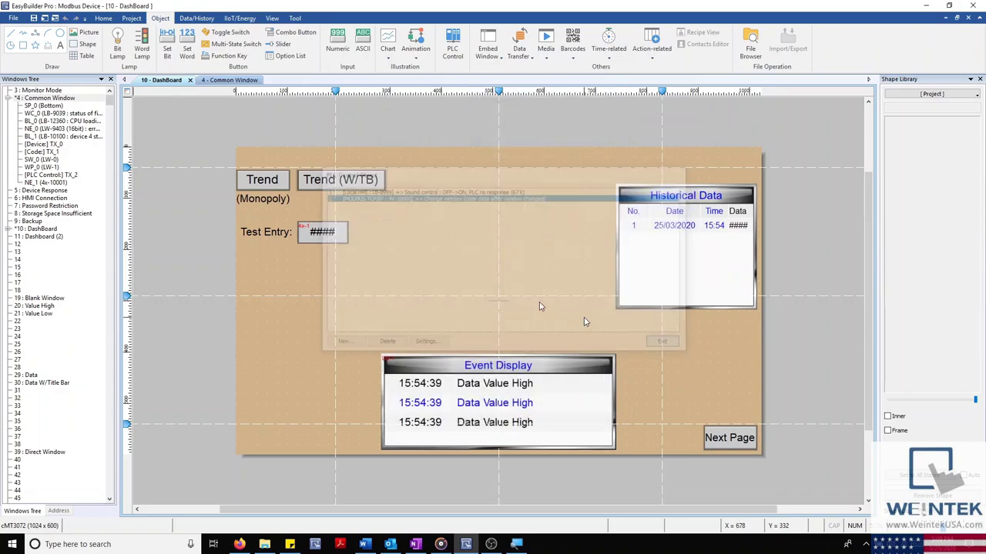
double_click(48, 98)
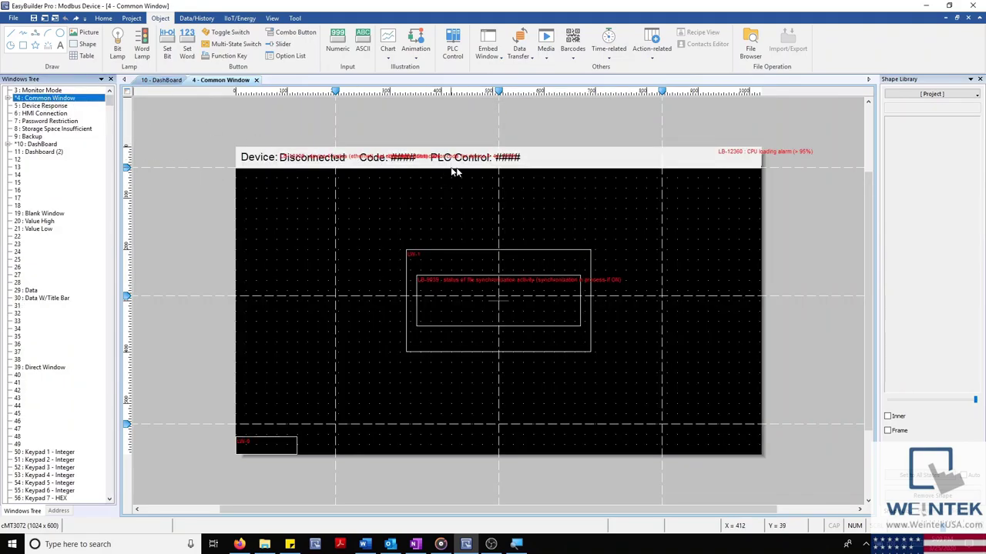
left_click(516, 160)
double_click(508, 157)
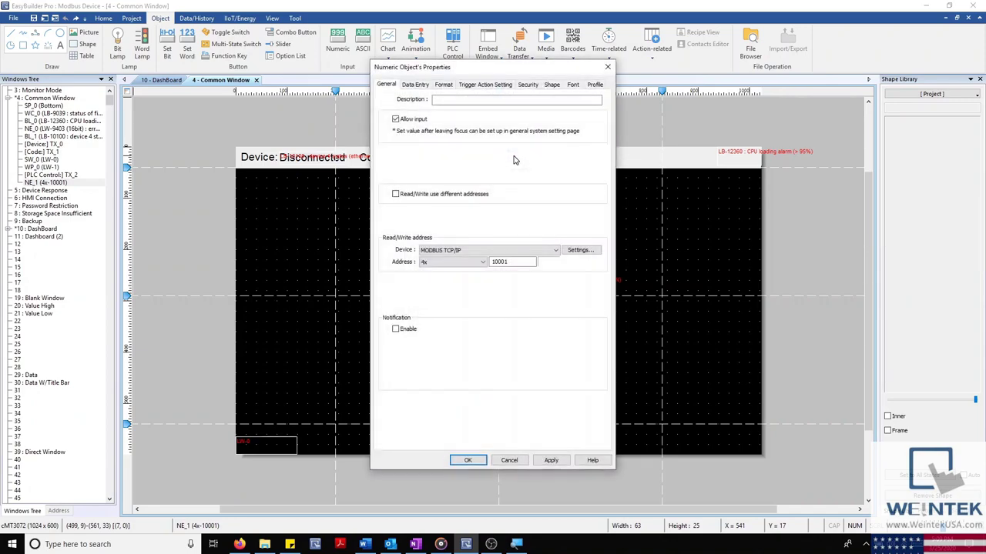
left_click_drag(514, 262, 488, 265)
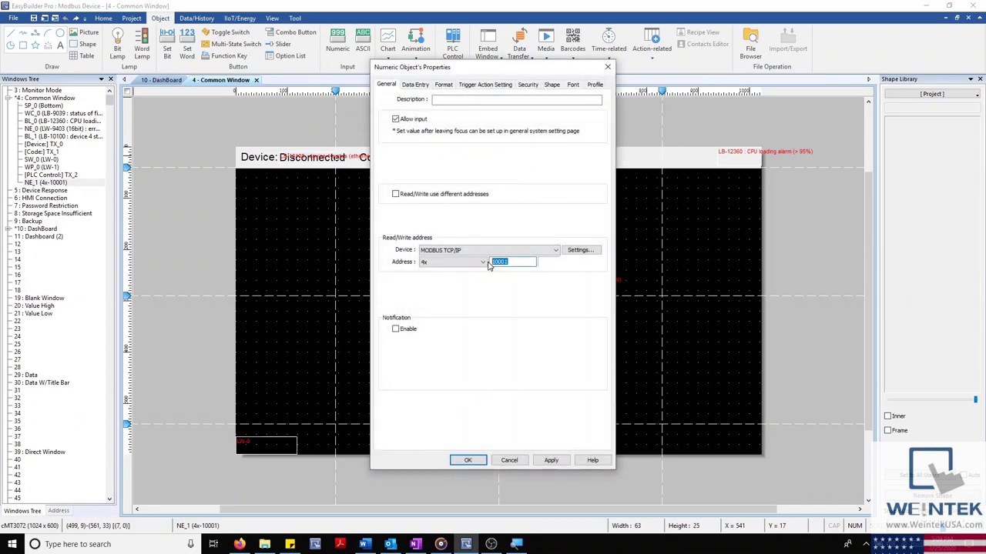
left_click(509, 460)
left_click(160, 81)
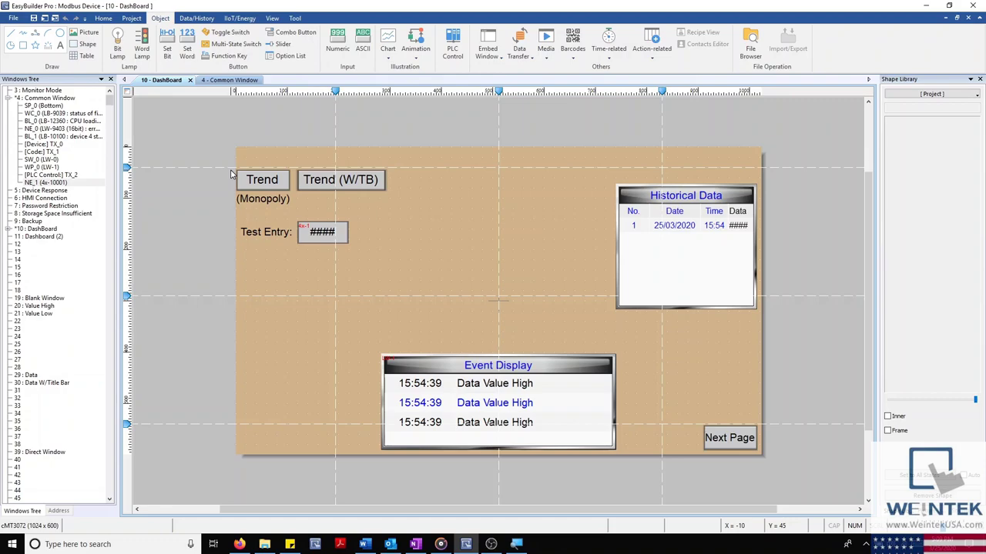
Select the Trend and Trend (W/TB) buttons, then open windows 29 Data and 30 Data W/Title Bar.
left_click(283, 184)
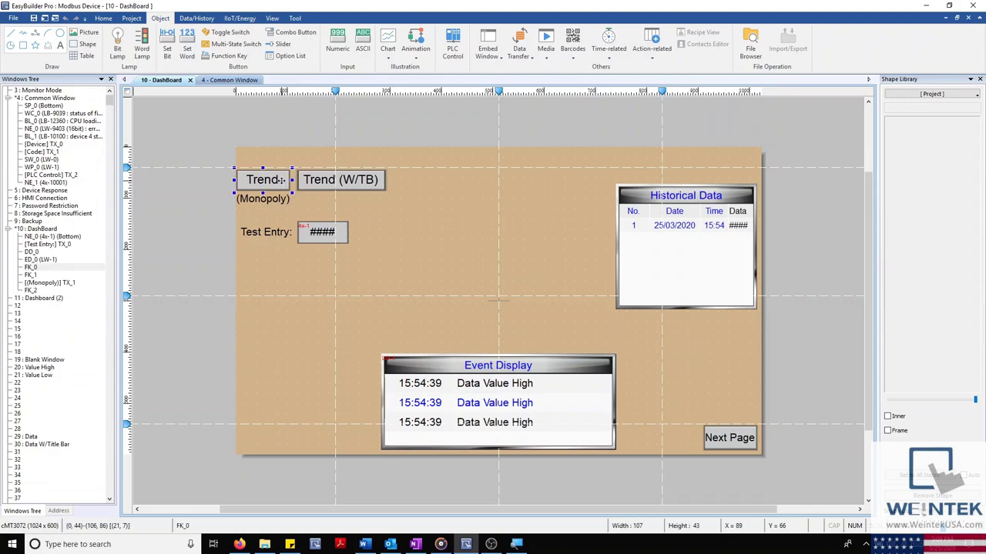
left_click(329, 181)
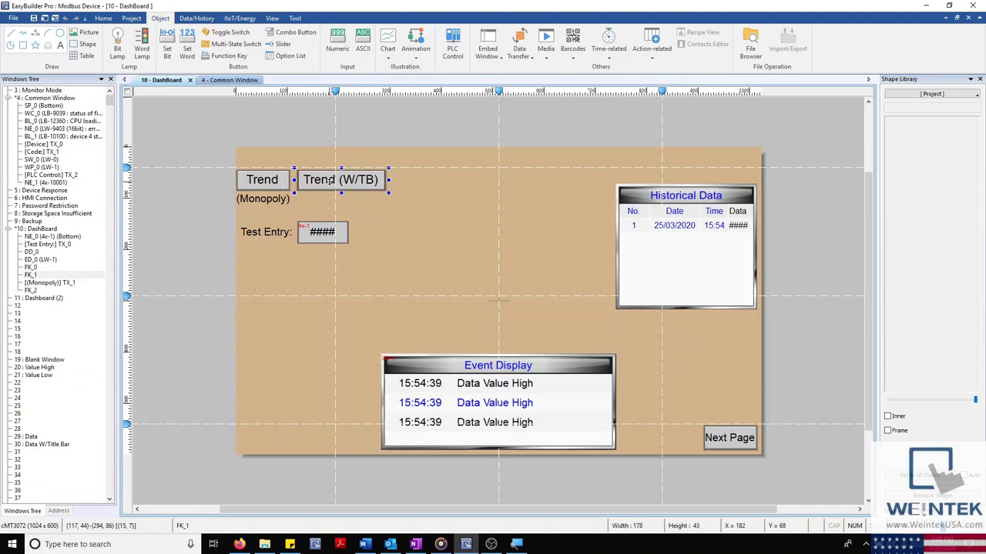
double_click(32, 437)
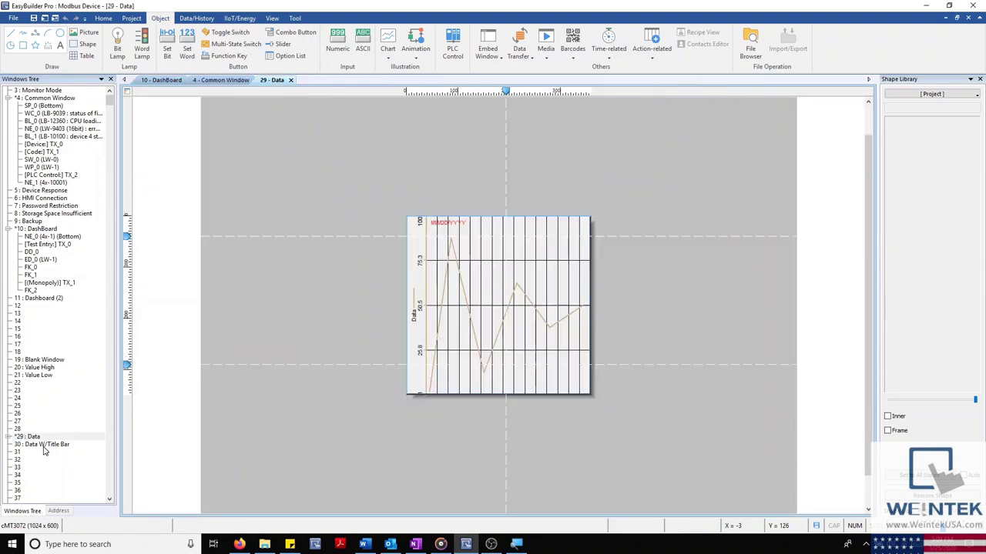
double_click(44, 447)
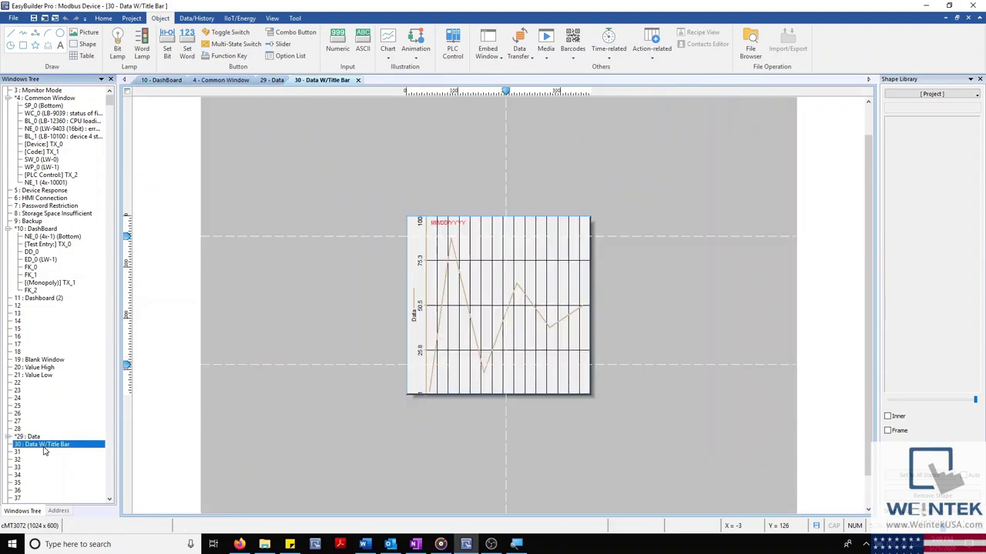
Back on DashBoard, select Trend, reopen window 29 Data, and bring up its context menu.
left_click(161, 81)
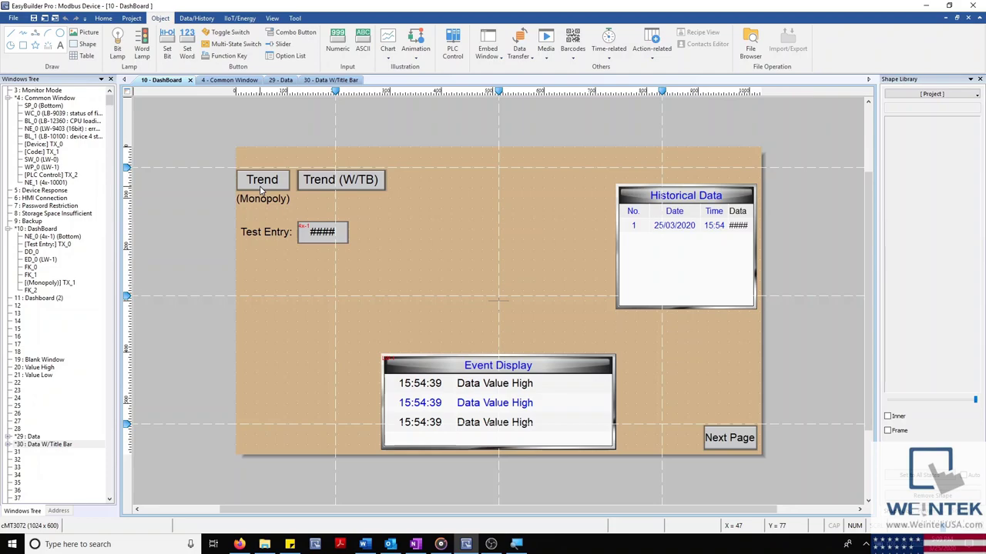
left_click(259, 186)
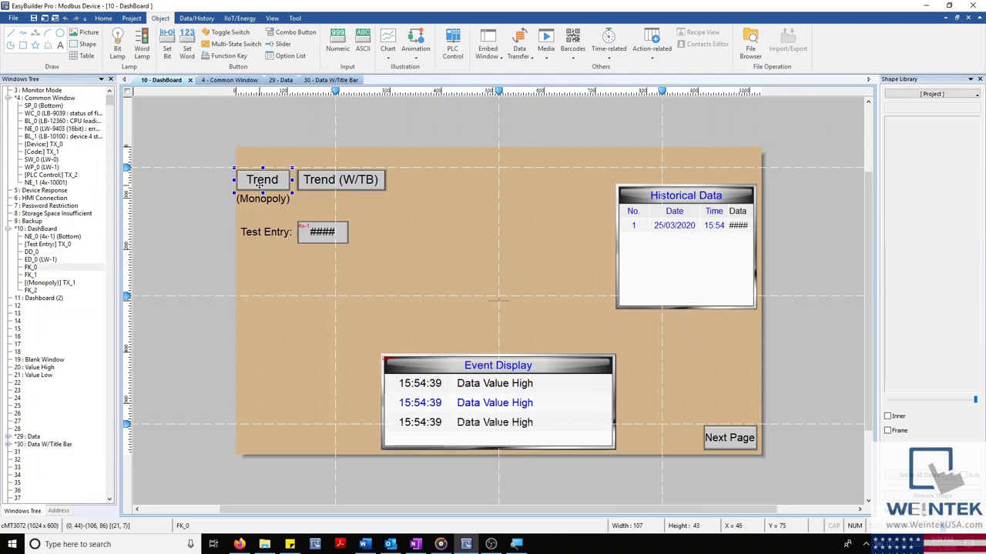
double_click(34, 437)
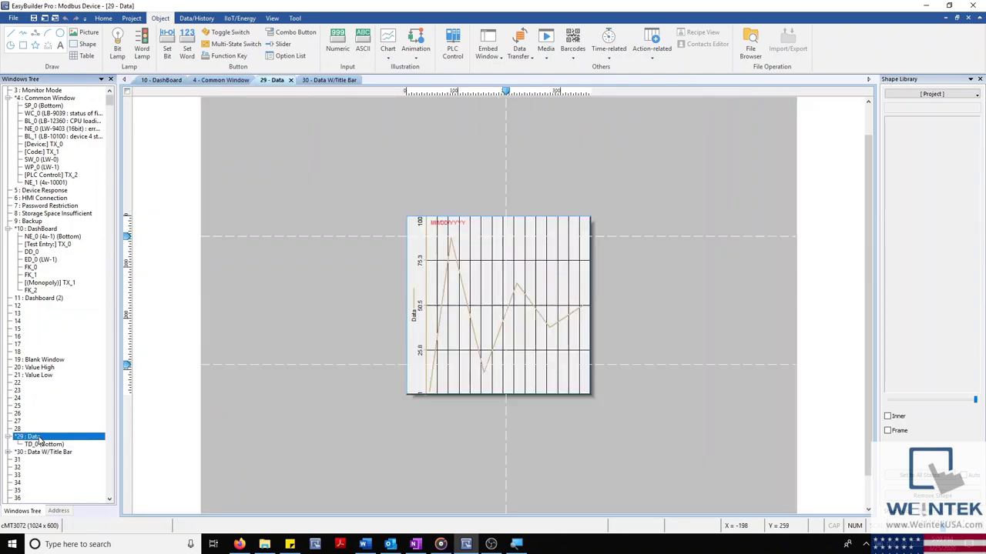
right_click(39, 439)
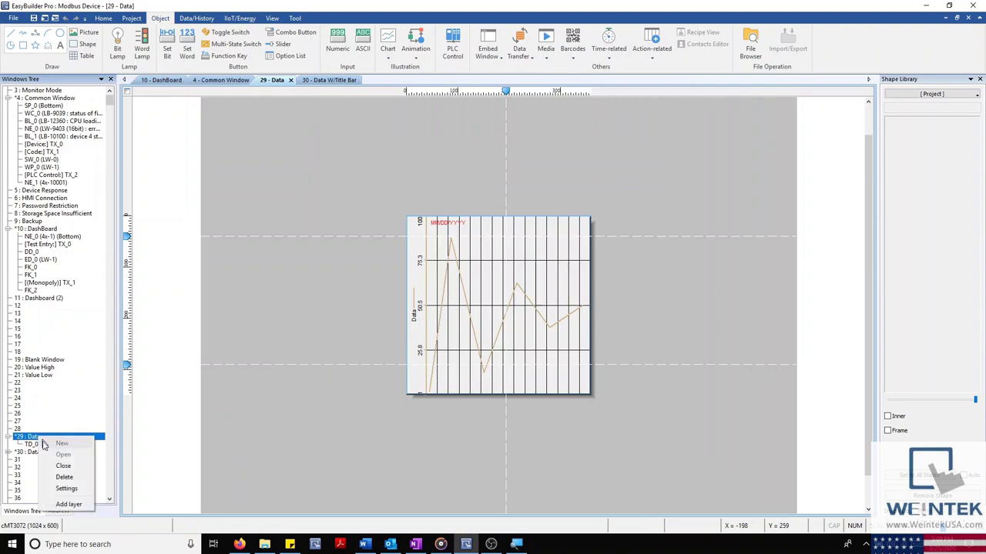
left_click(78, 490)
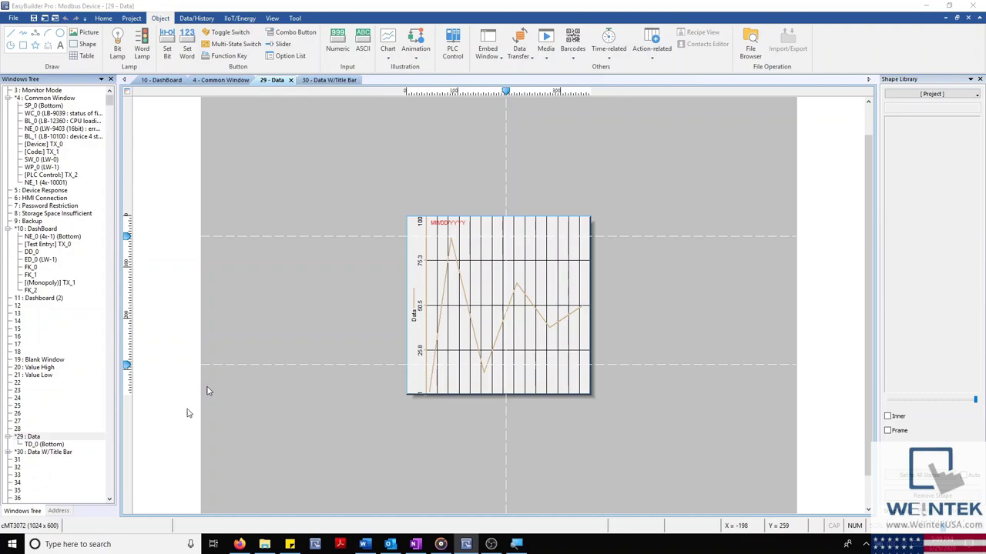
left_click_drag(480, 111, 262, 129)
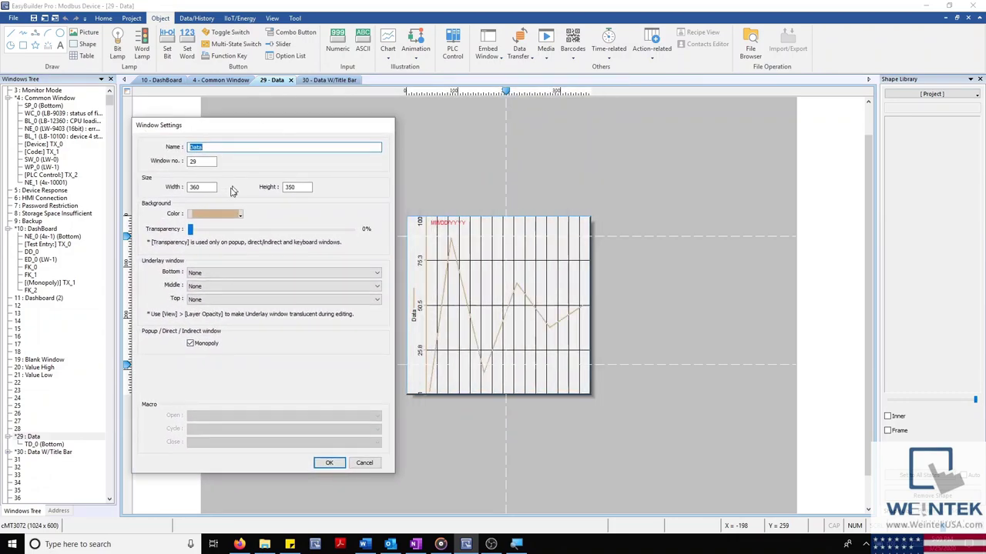
double_click(209, 190)
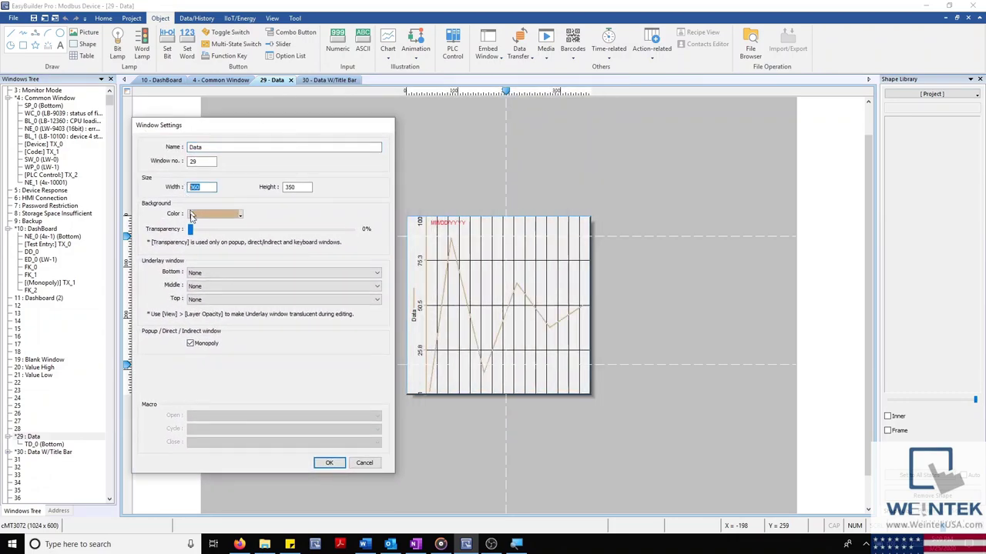
double_click(292, 189)
left_click(238, 278)
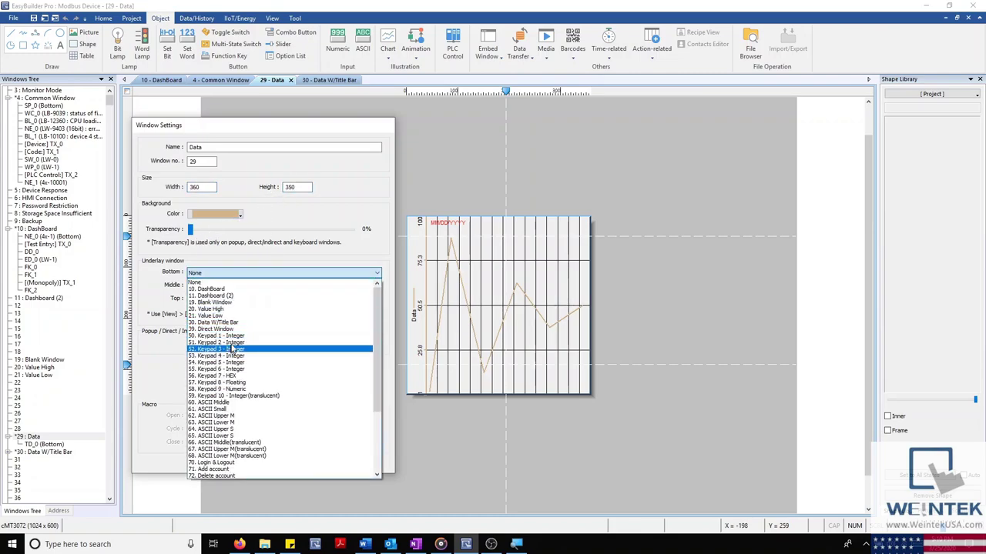
left_click(226, 283)
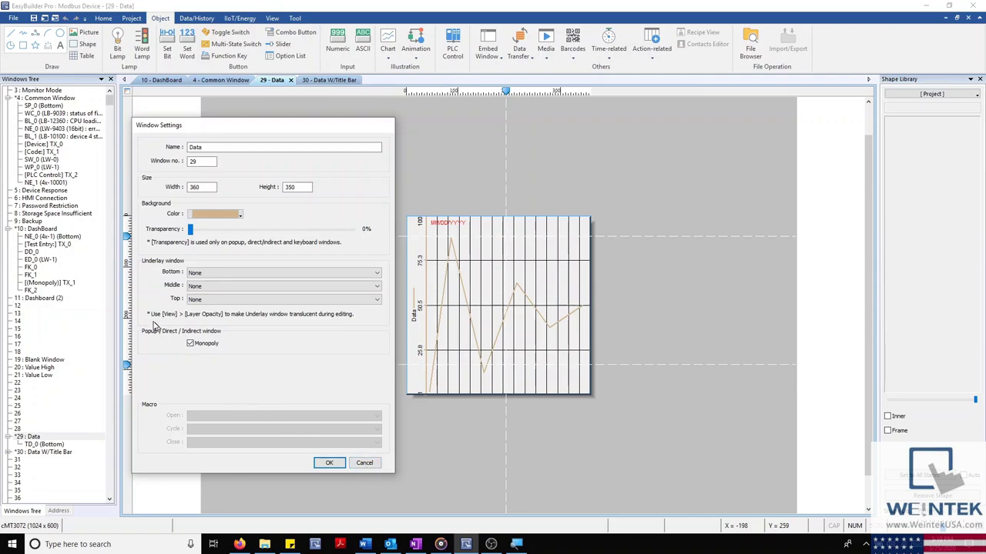
left_click(364, 464)
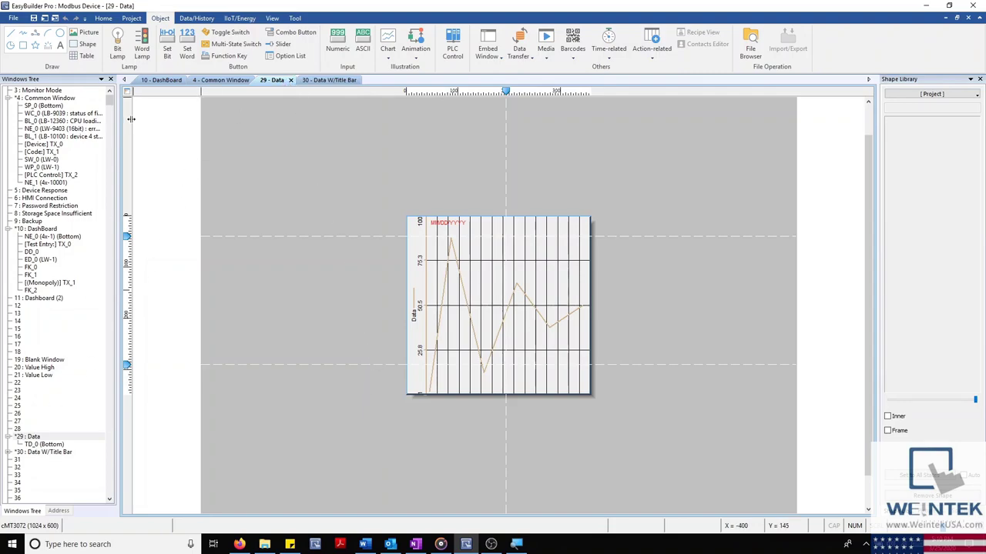
Review the Trend (W/TB) button's properties on DashBoard without changing them.
left_click(159, 80)
double_click(331, 182)
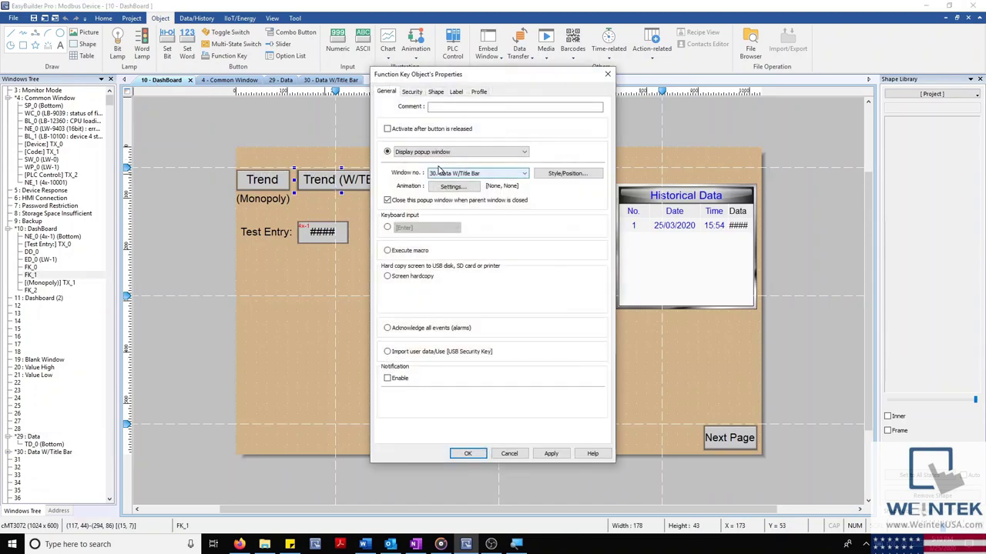
left_click(508, 454)
Review window 30 Data W/Title Bar's Window Settings, cancel, and return to DashBoard.
double_click(43, 452)
right_click(44, 452)
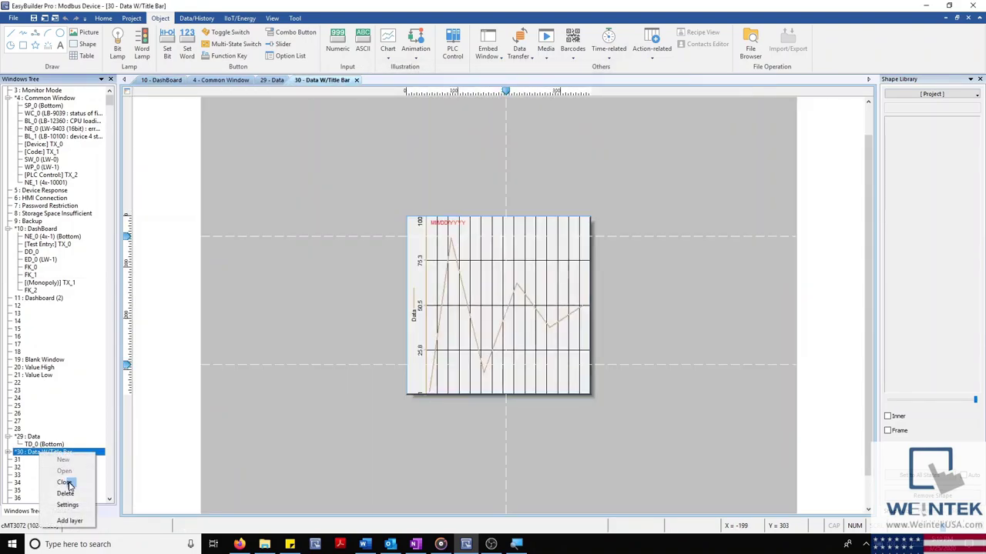
left_click(68, 505)
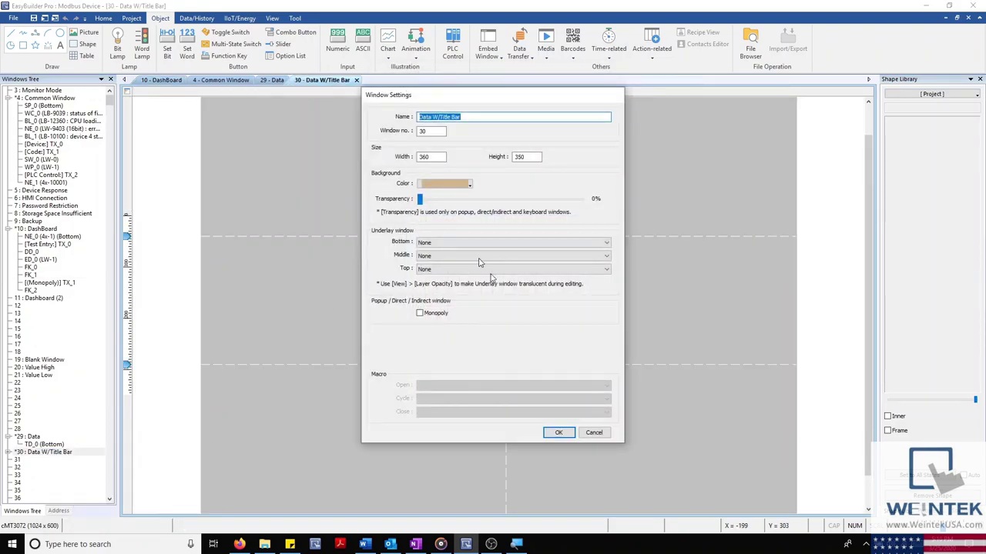
left_click(591, 436)
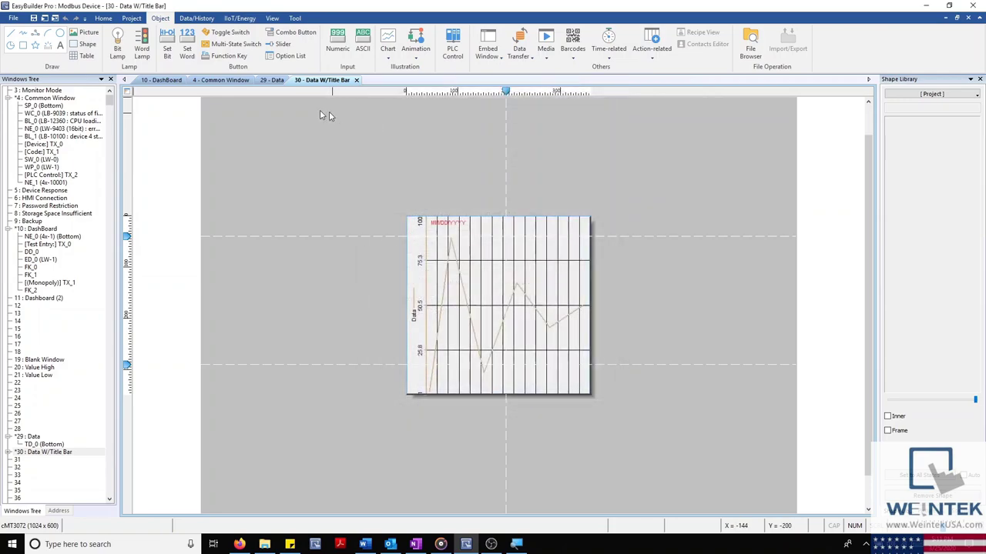
left_click(162, 81)
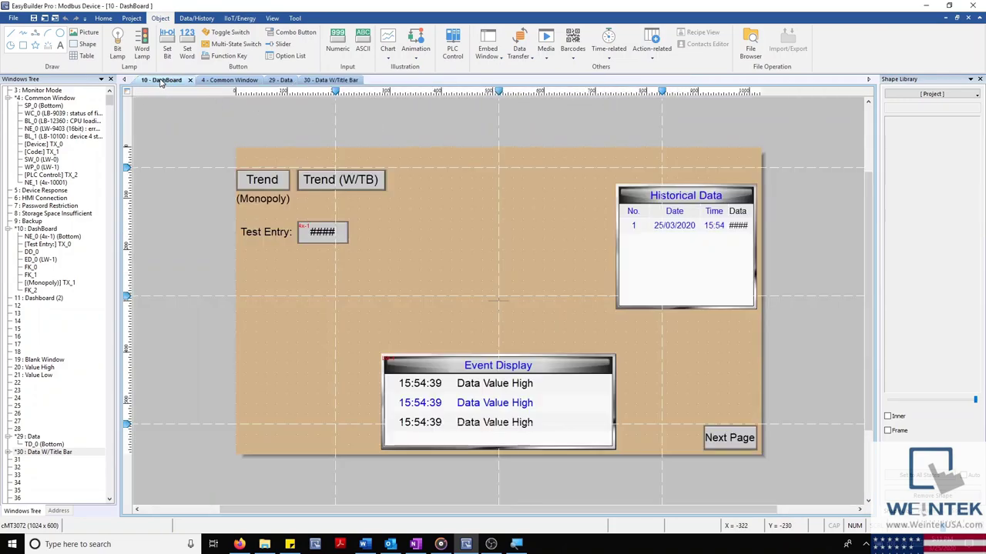
Confirm the Trend (W/TB) popup keeps the With title bar style, cancel both dialogs, show Project commands.
double_click(360, 179)
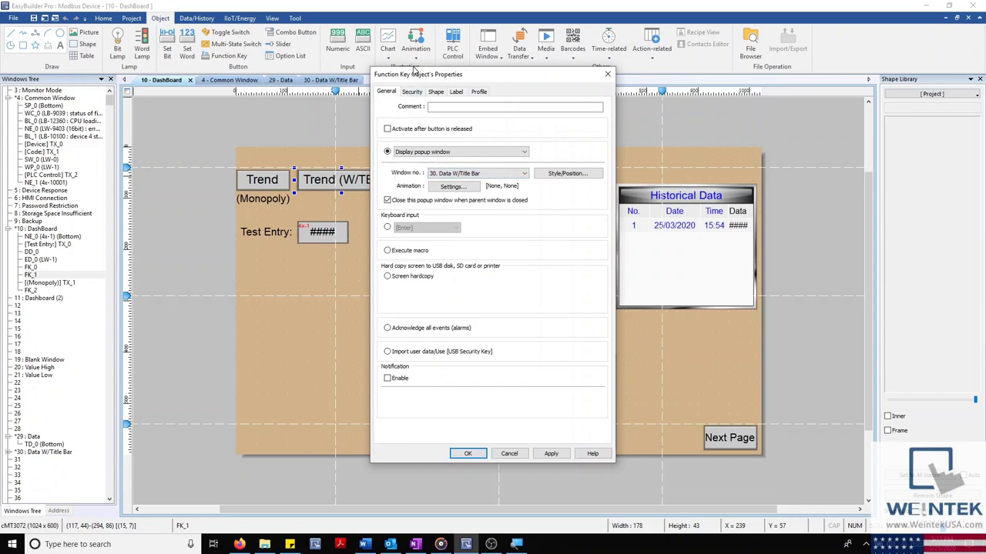
left_click(552, 174)
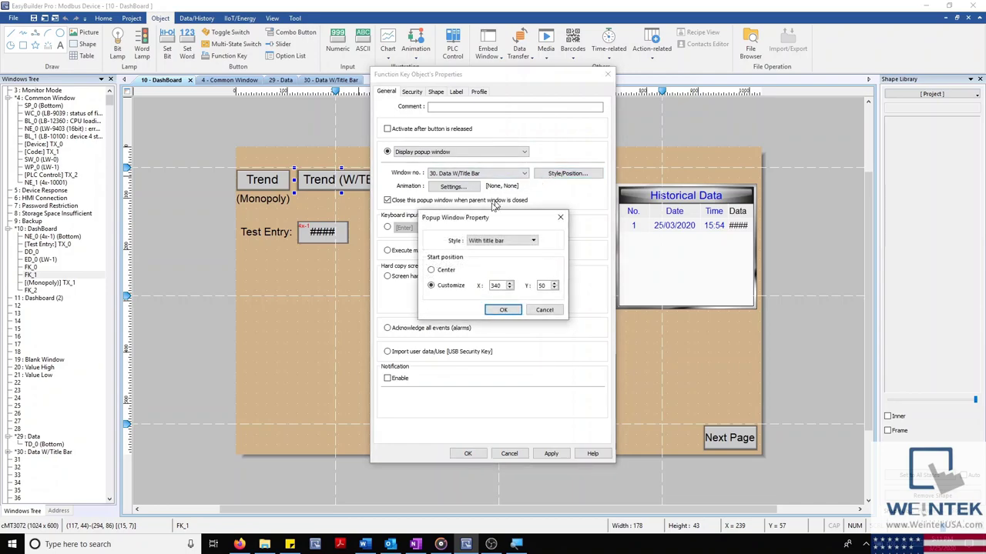
left_click(478, 242)
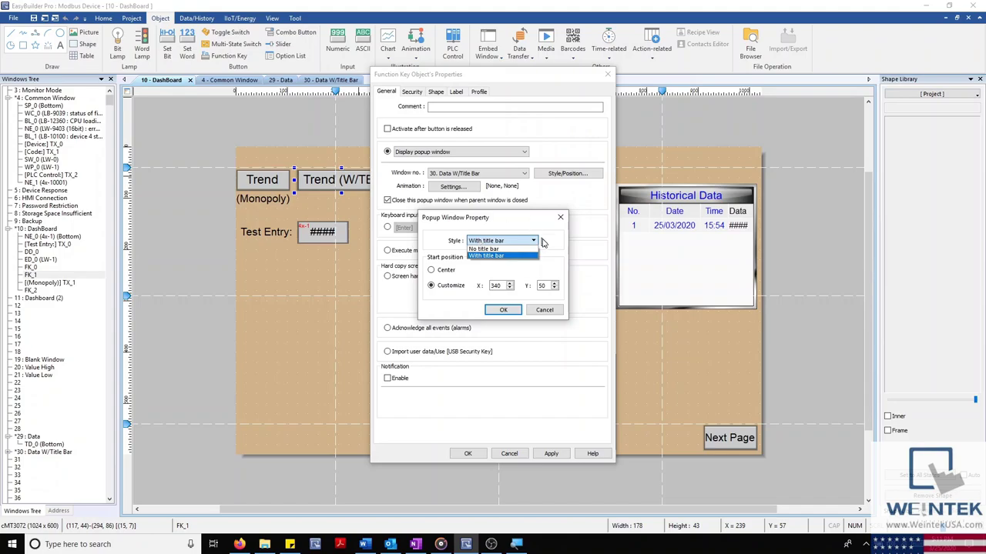
left_click(554, 257)
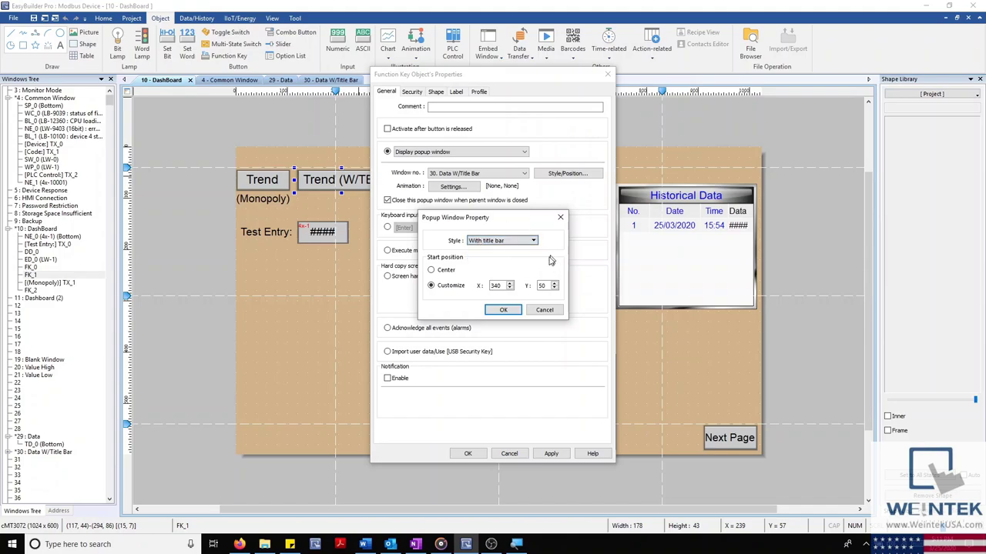
left_click(545, 309)
left_click(493, 450)
left_click(131, 18)
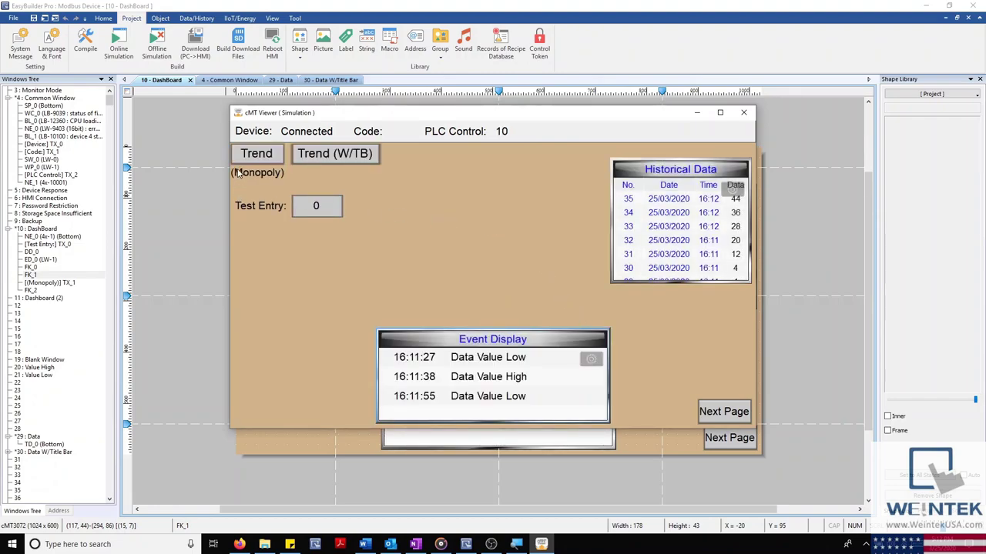
left_click(255, 154)
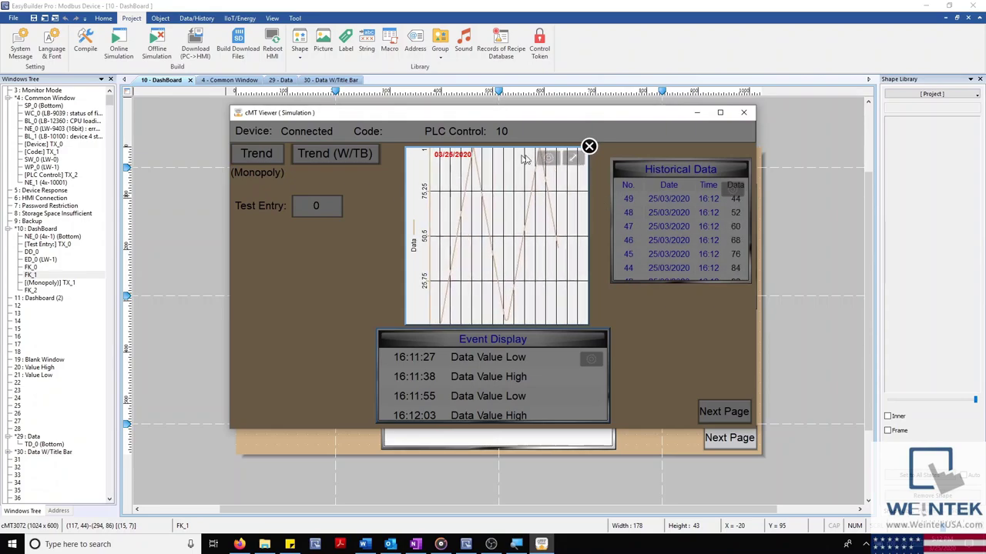
left_click(545, 157)
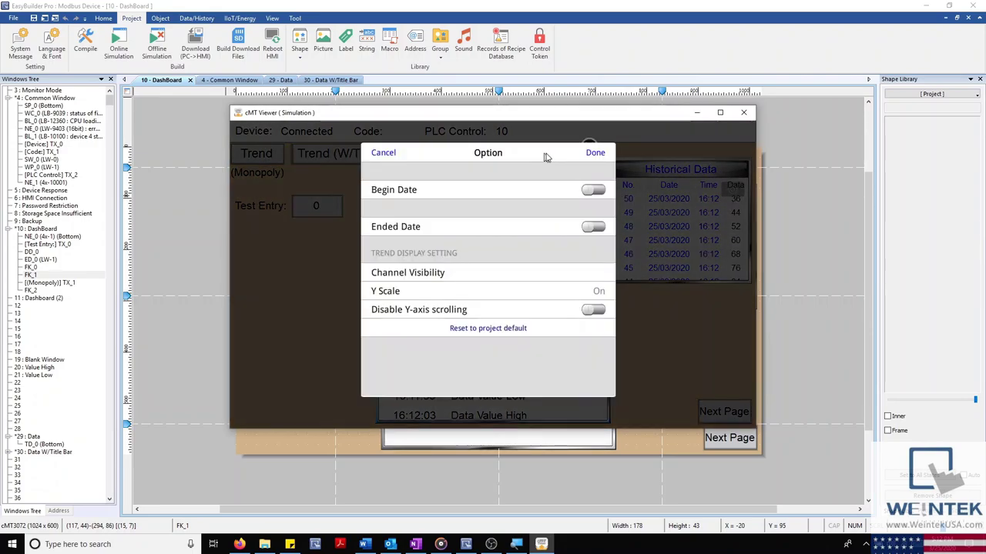
left_click(593, 153)
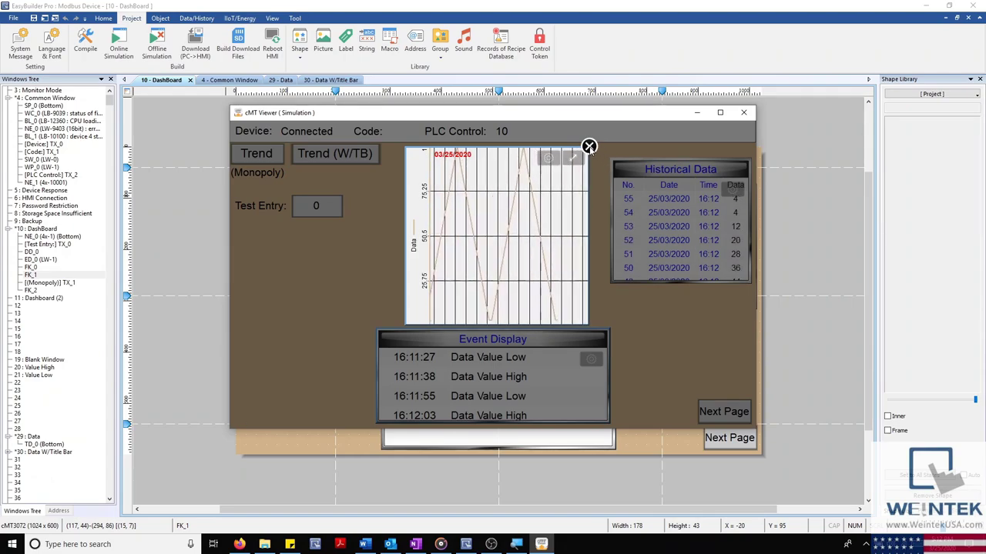
left_click(589, 147)
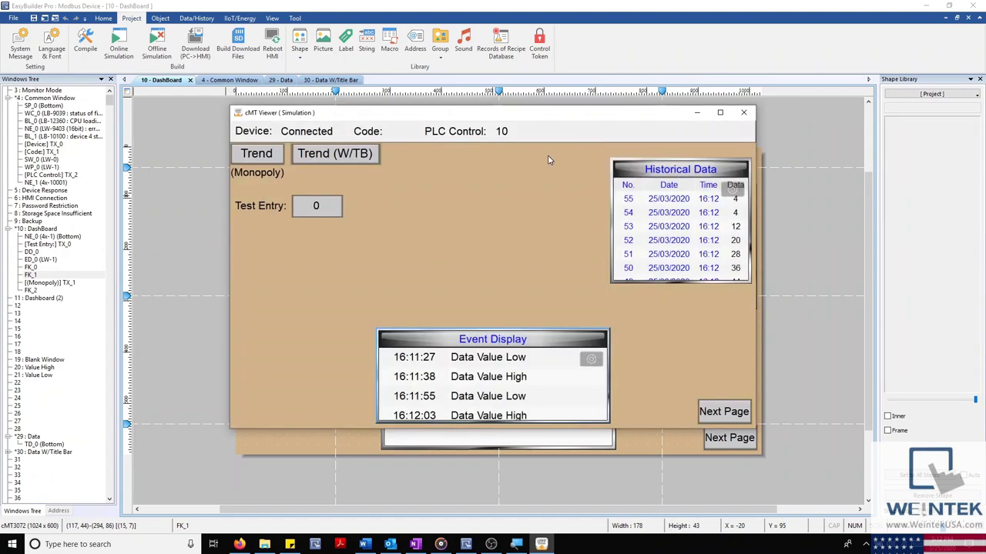
In simulation, open the Trend (W/TB) popup, move it, and enter Test Entry values 5 then 1.
left_click(351, 157)
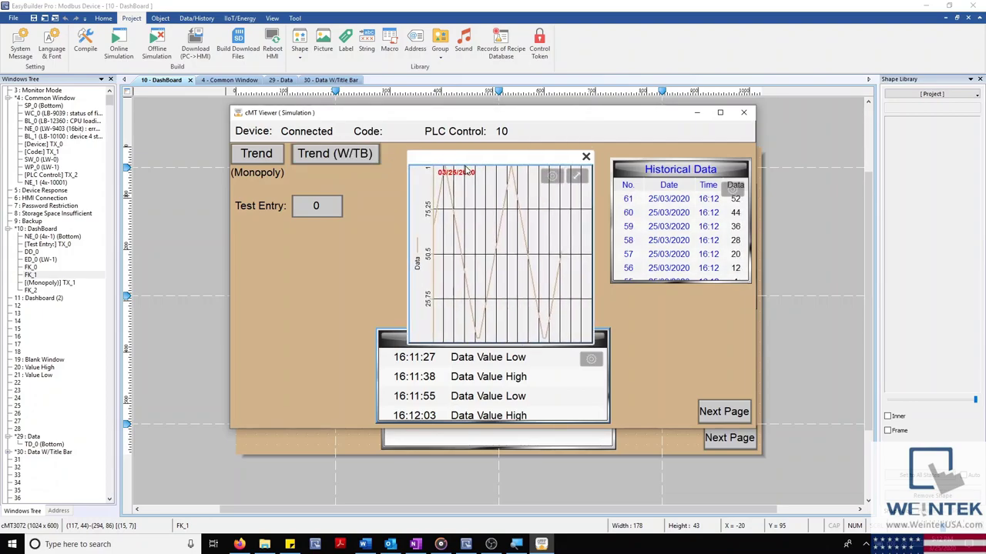
left_click_drag(450, 159, 597, 287)
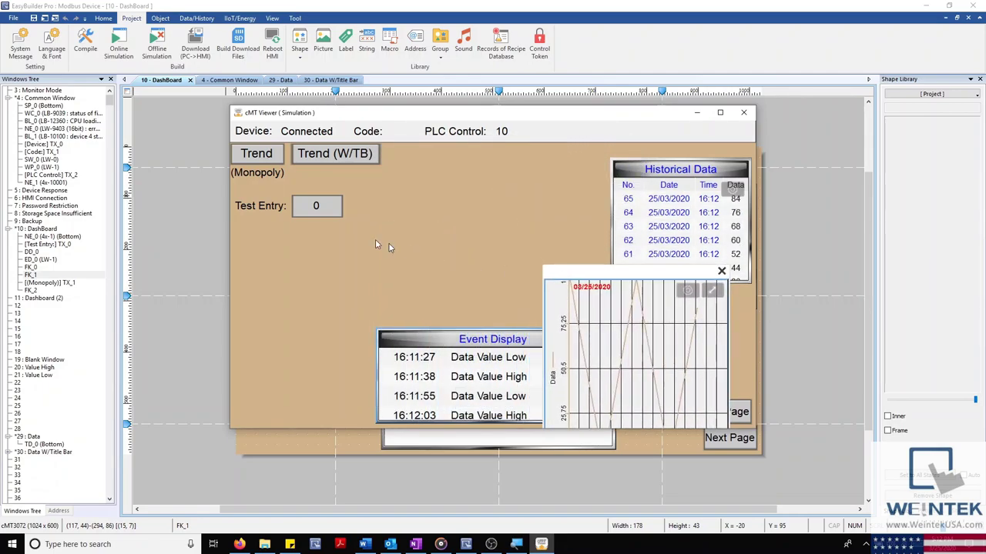
left_click(314, 204)
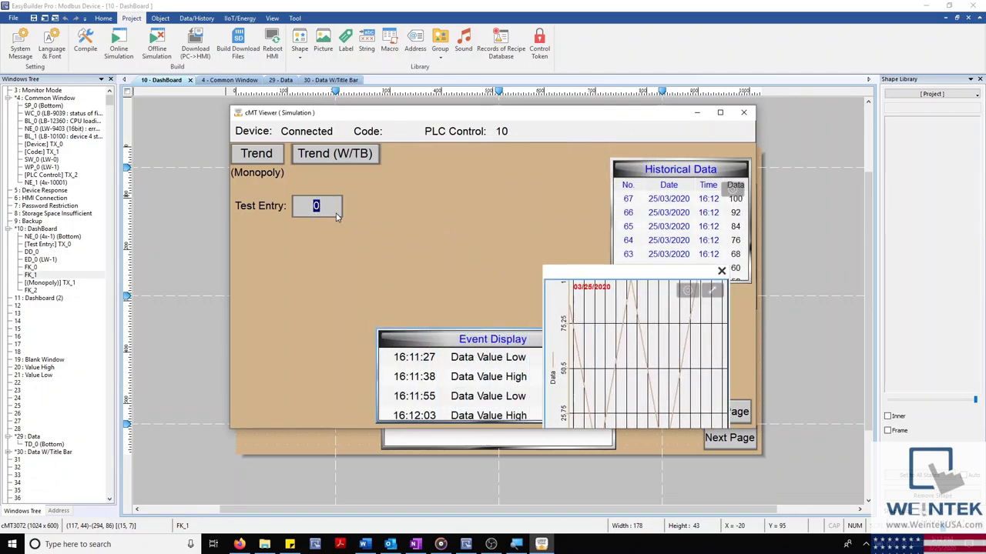
type("5")
key("Return")
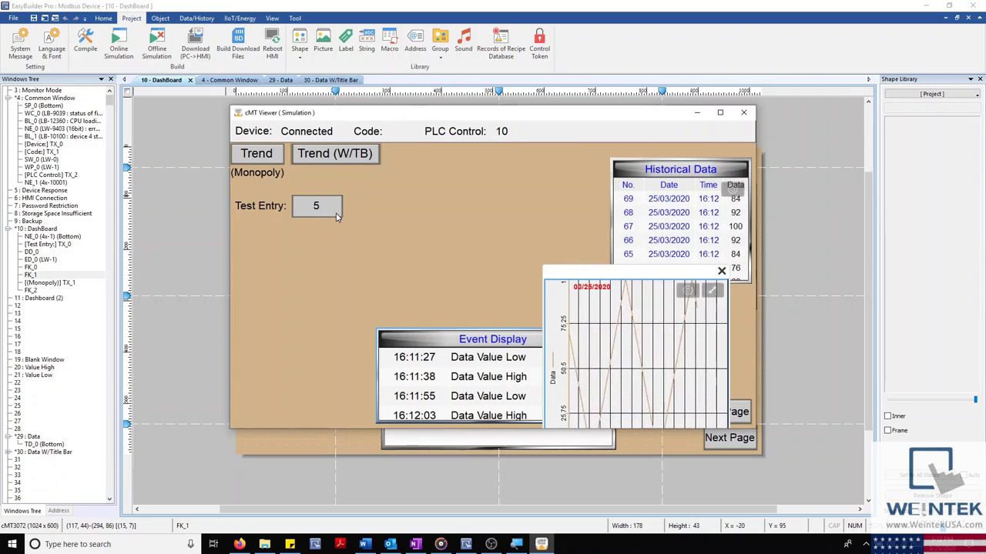
left_click(322, 212)
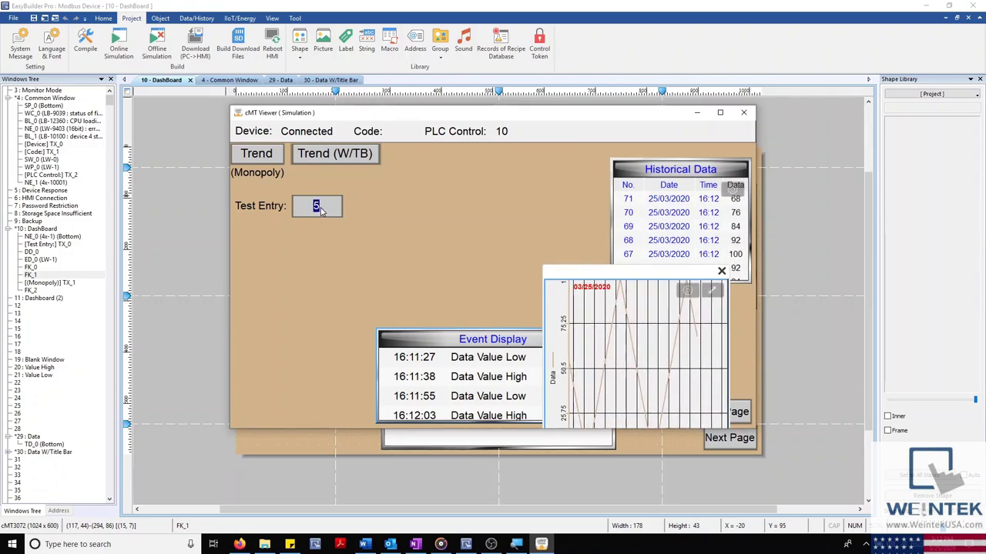
type("1")
key("Return")
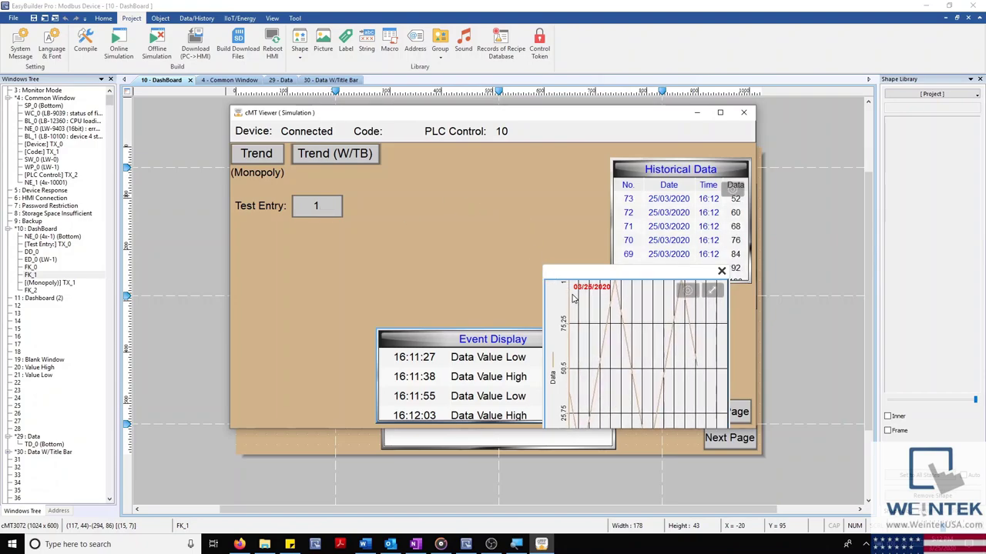
Move the trend popup back above Event Display, close it, and minimize the simulator.
left_click_drag(582, 270, 427, 142)
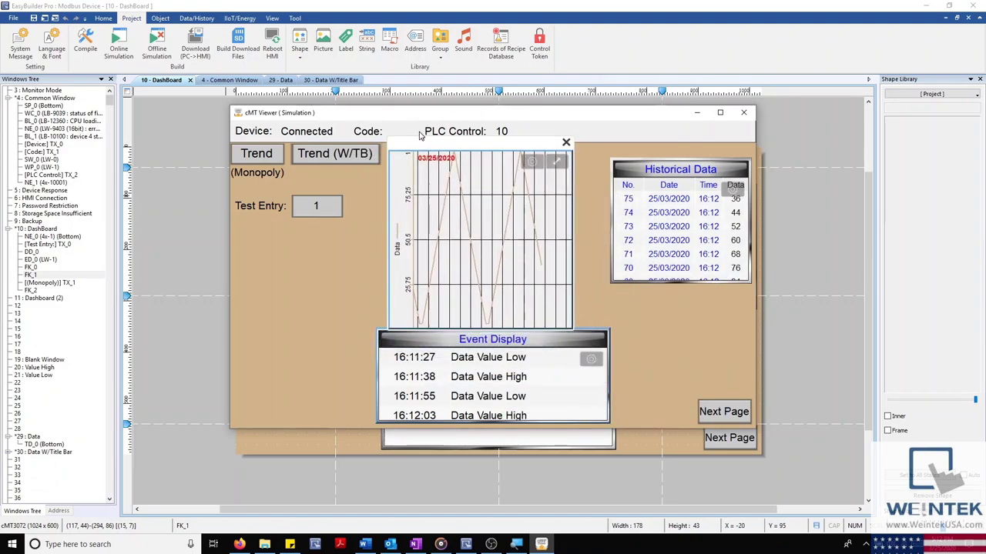
left_click(566, 142)
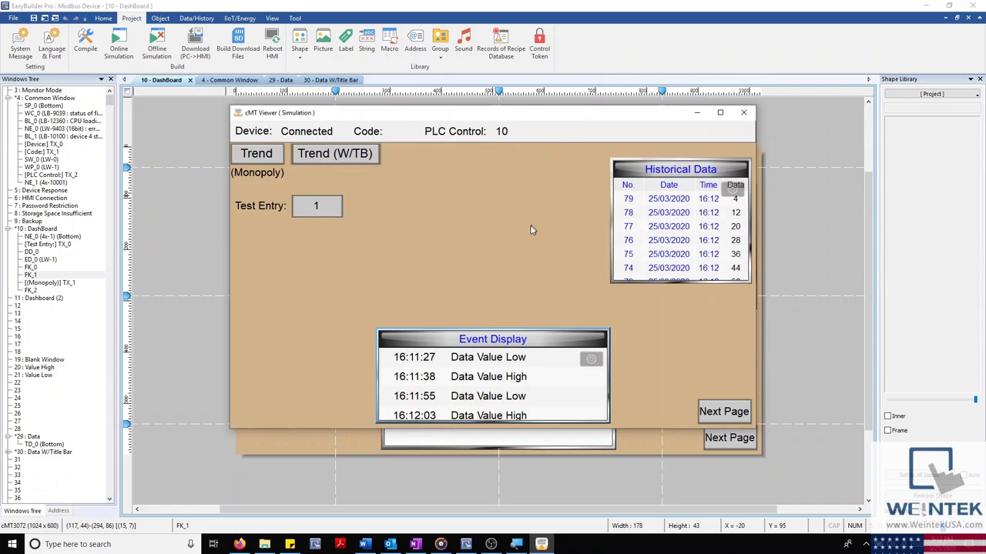
left_click(697, 114)
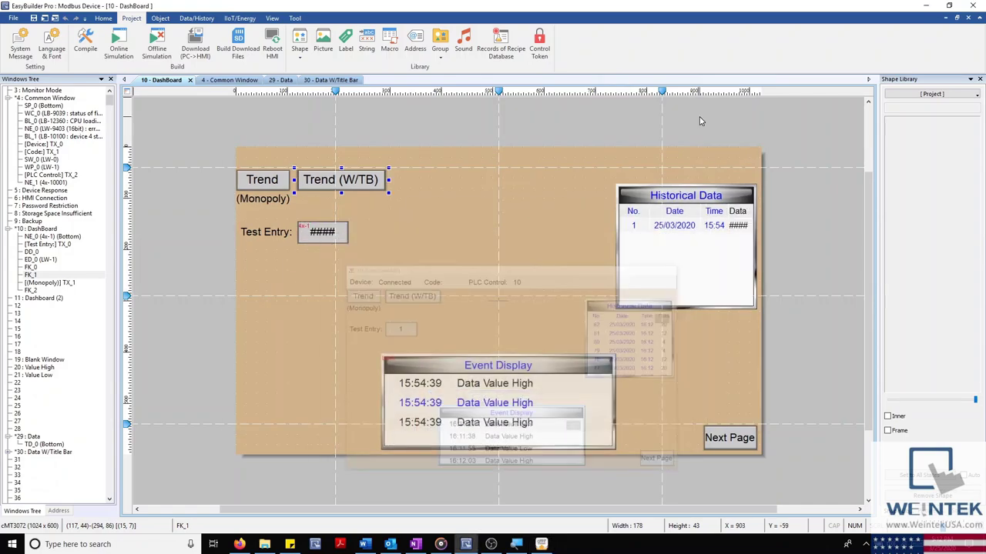
left_click(485, 158)
left_click(10, 229)
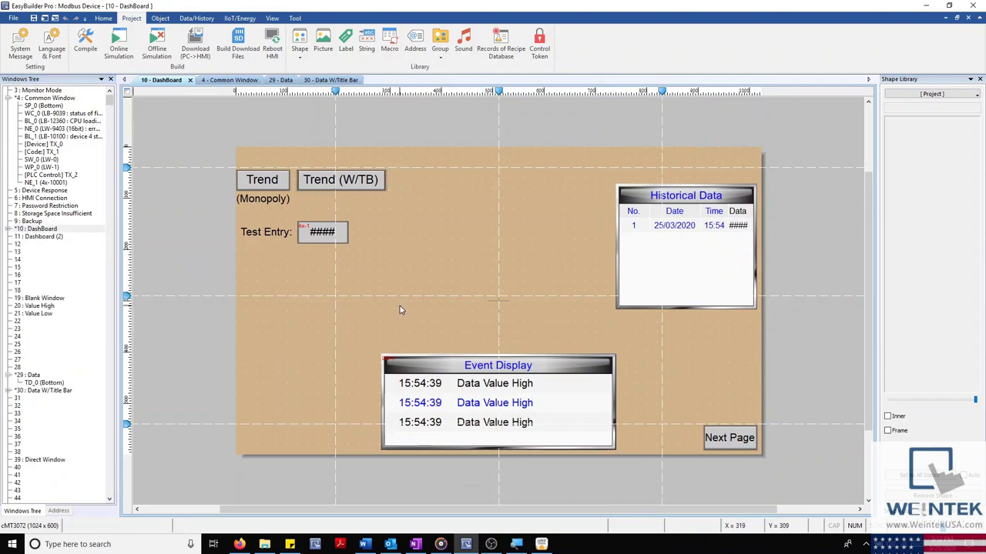
left_click(728, 434)
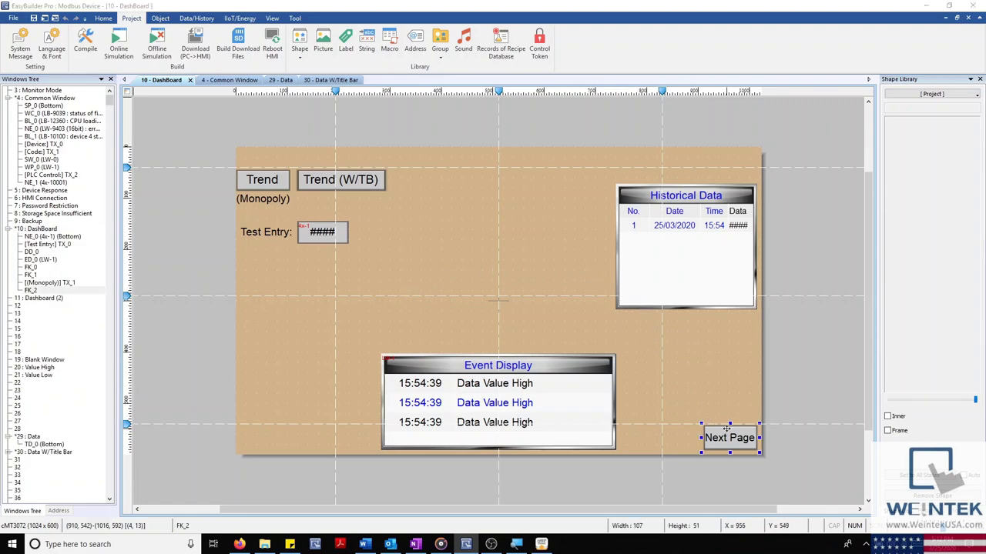
double_click(726, 431)
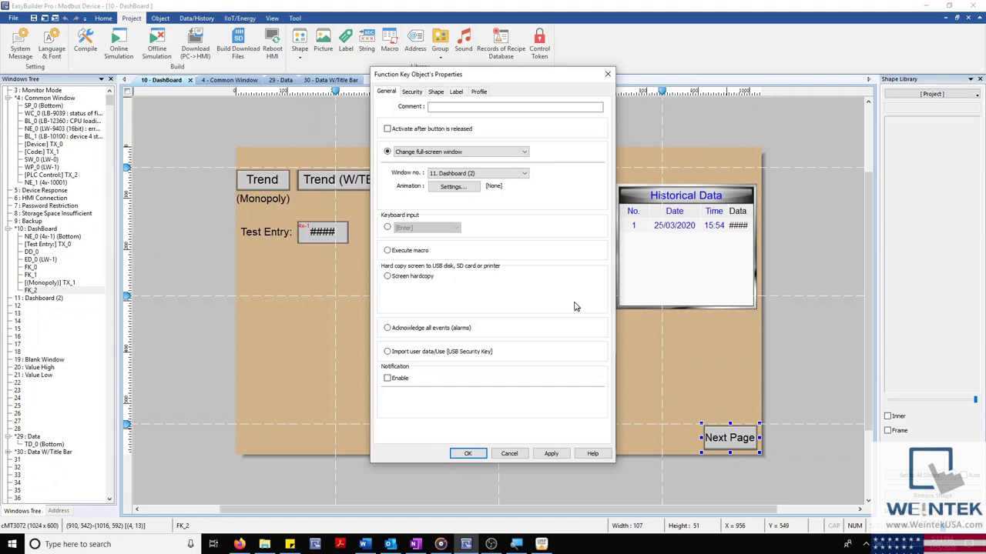
left_click_drag(583, 77, 583, 91)
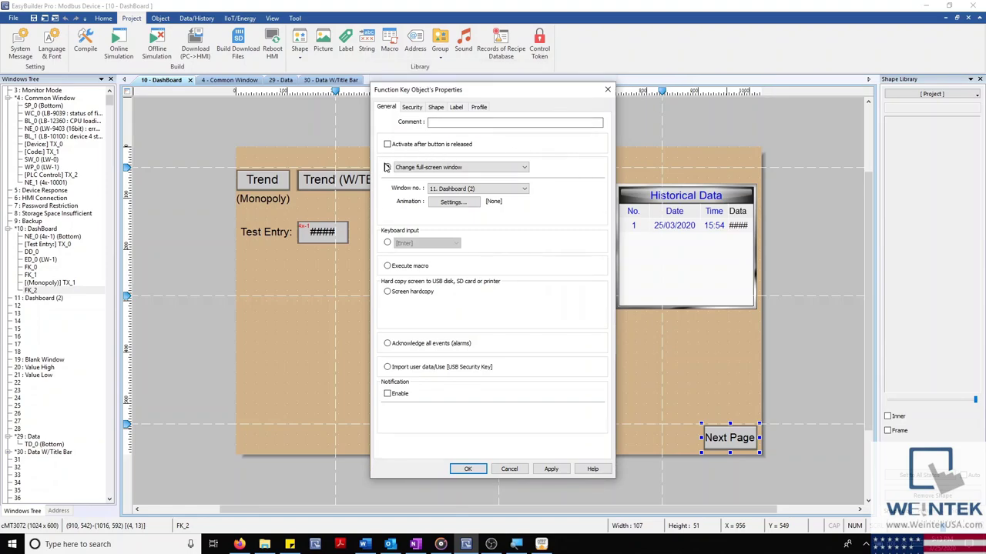
left_click(462, 169)
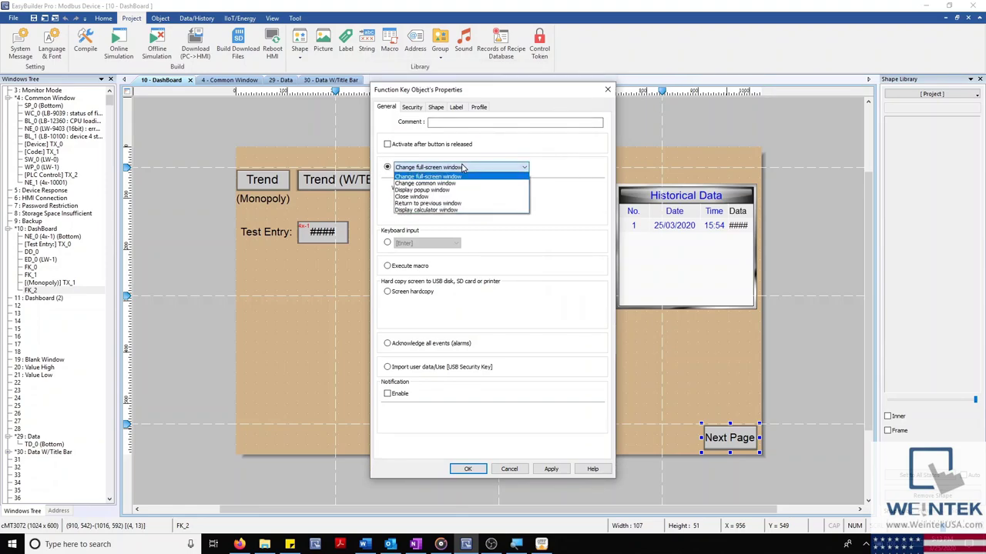
left_click(450, 178)
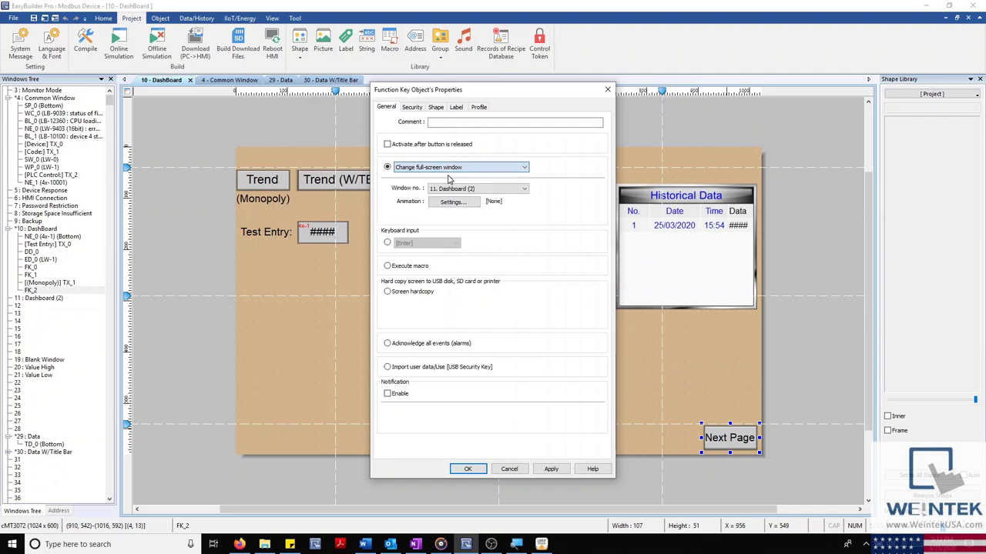
left_click(474, 169)
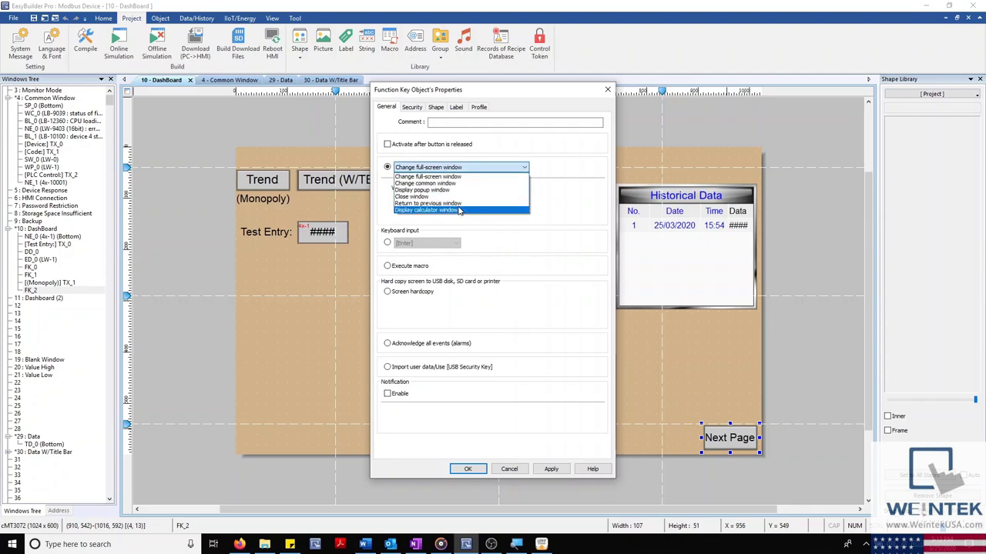
left_click(463, 178)
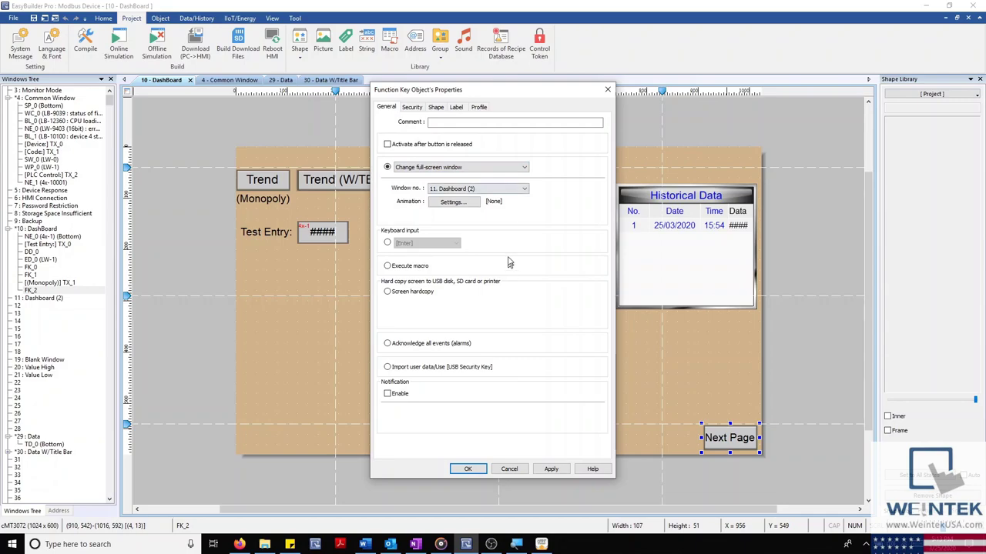
left_click(524, 189)
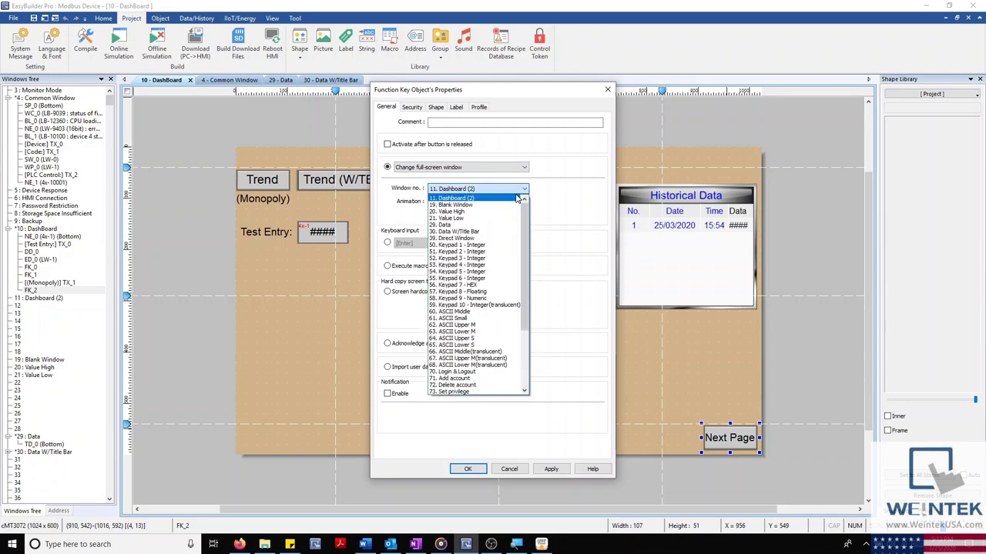
left_click(515, 199)
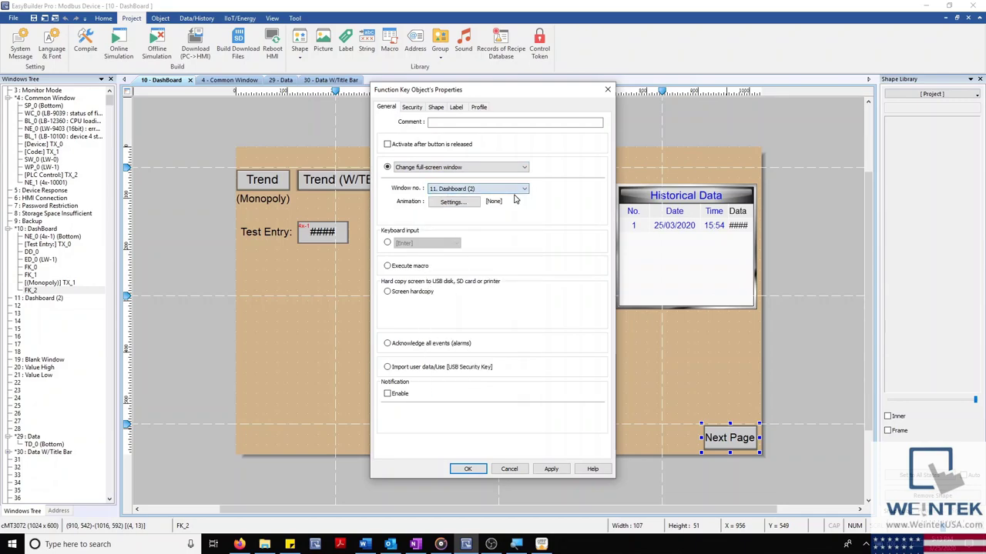
left_click(509, 469)
left_click(28, 231)
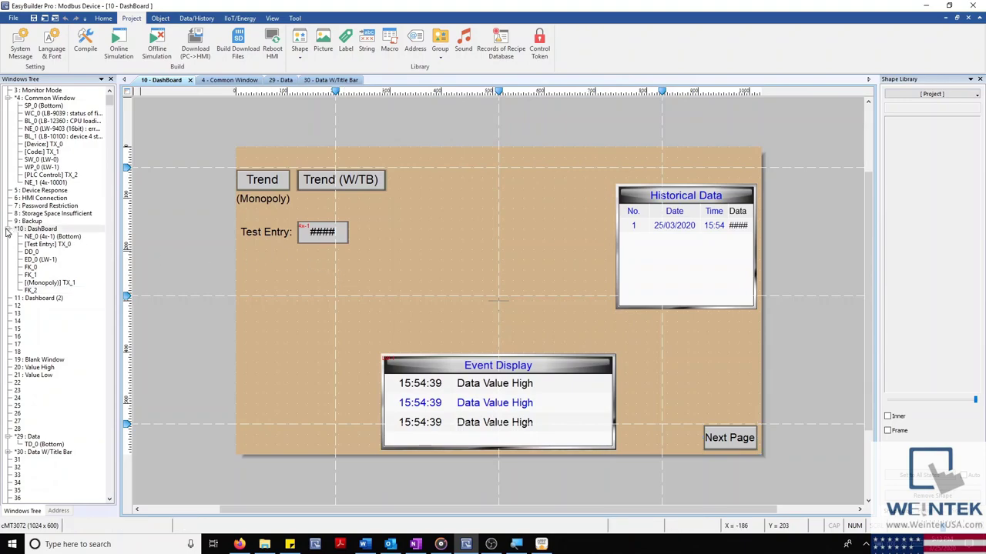
Open Dashboard (2) and confirm its direct window triggers ON and shows 39. Direct Window.
left_click(8, 229)
double_click(27, 238)
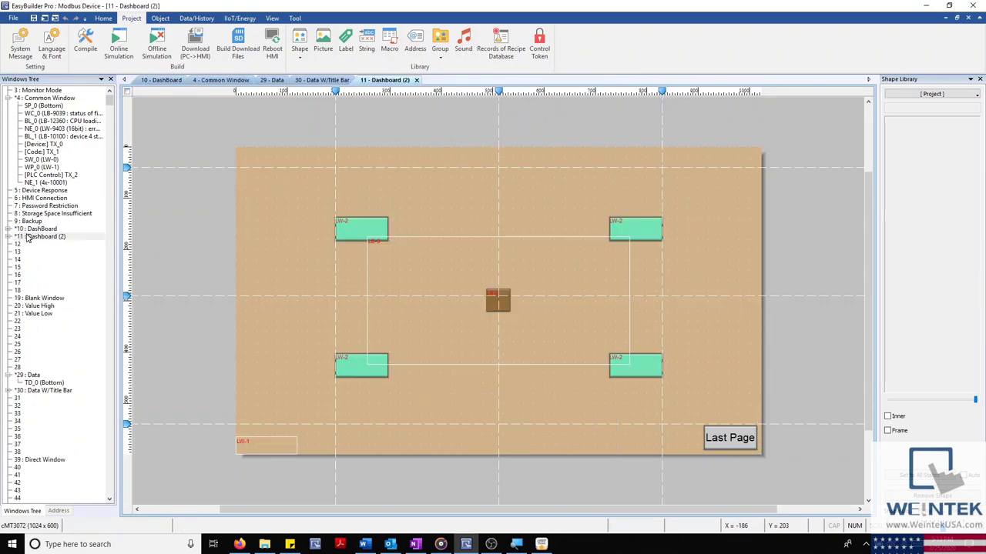
double_click(450, 242)
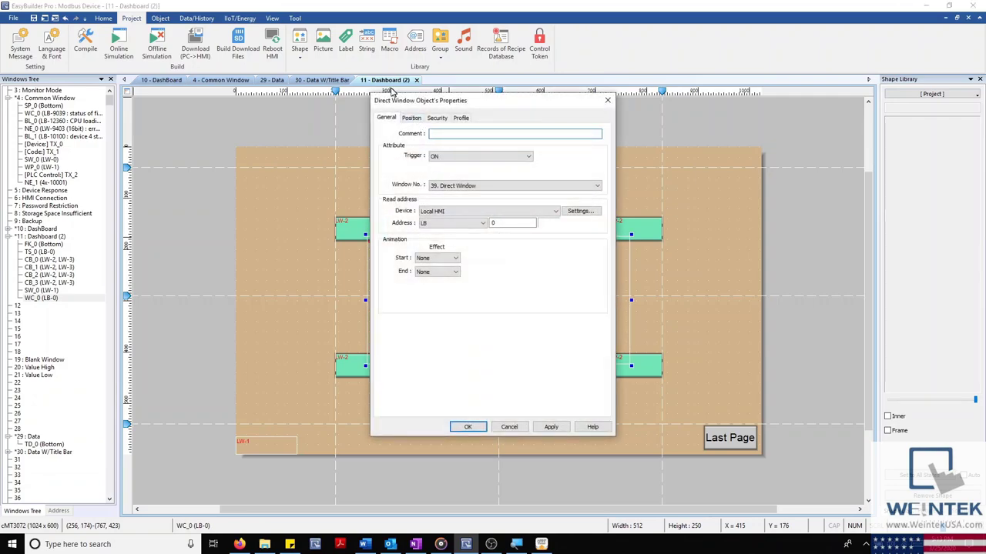
left_click(451, 156)
left_click(431, 156)
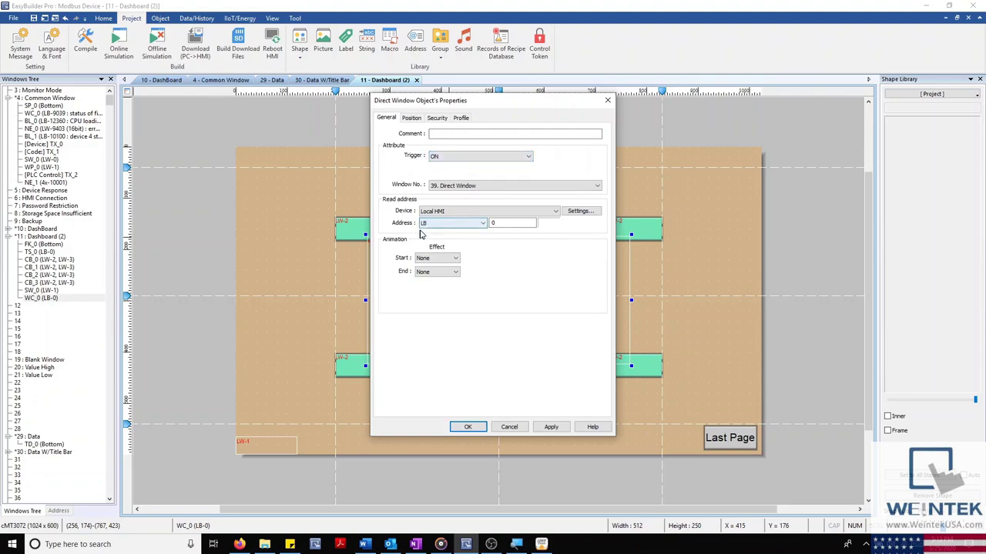
left_click(479, 186)
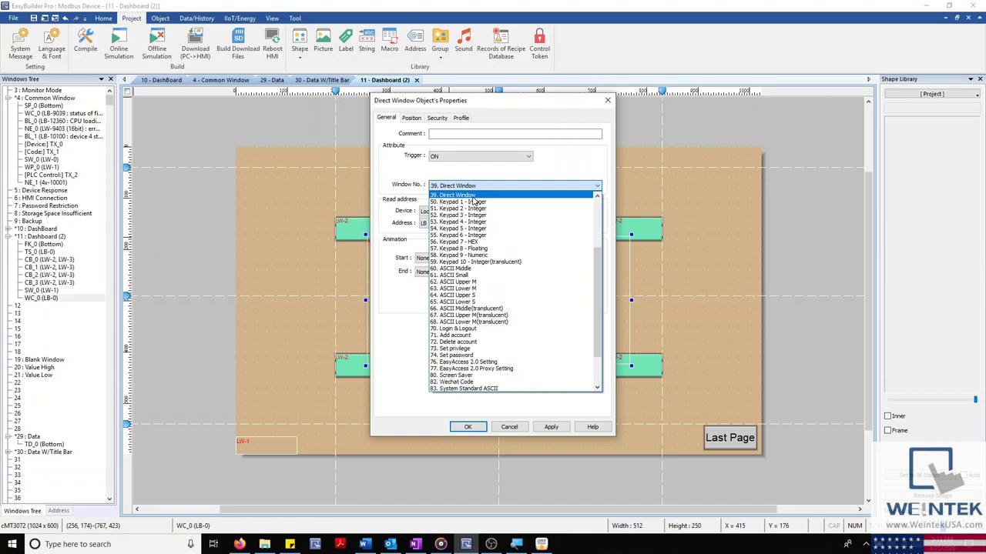
left_click(475, 197)
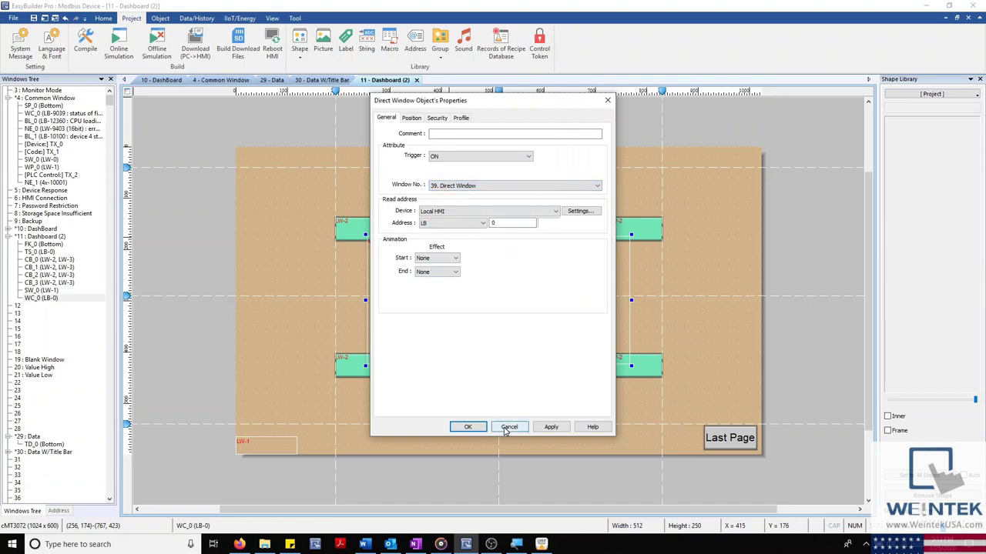
Review the direct window's dynamic position address 2, cancel, then open the toggle switch's properties.
left_click(412, 119)
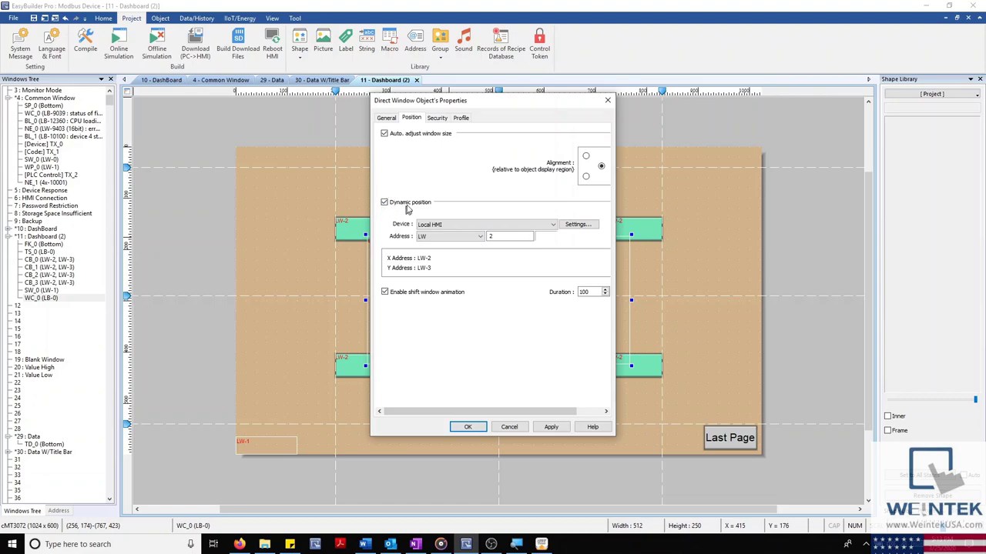
left_click(506, 236)
double_click(505, 236)
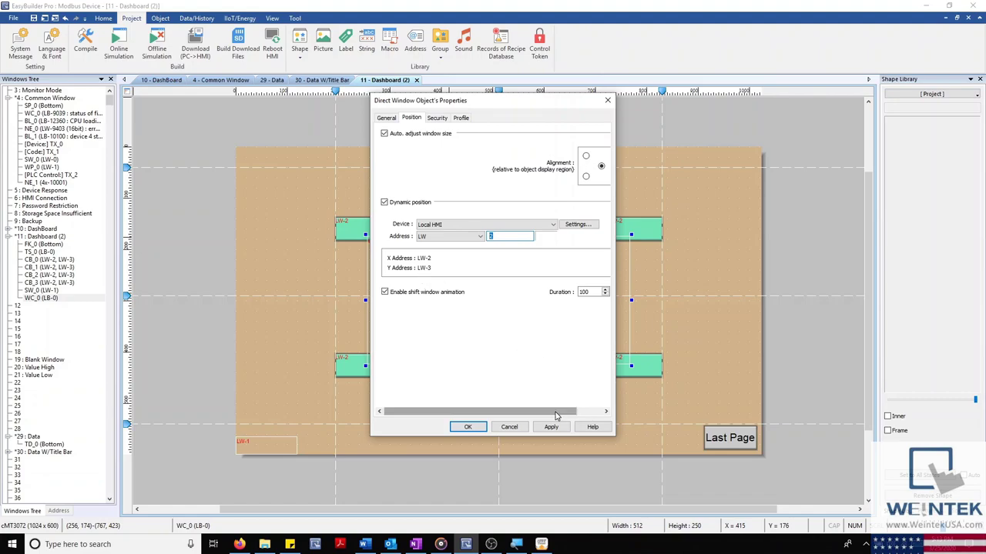
left_click_drag(556, 411, 532, 416)
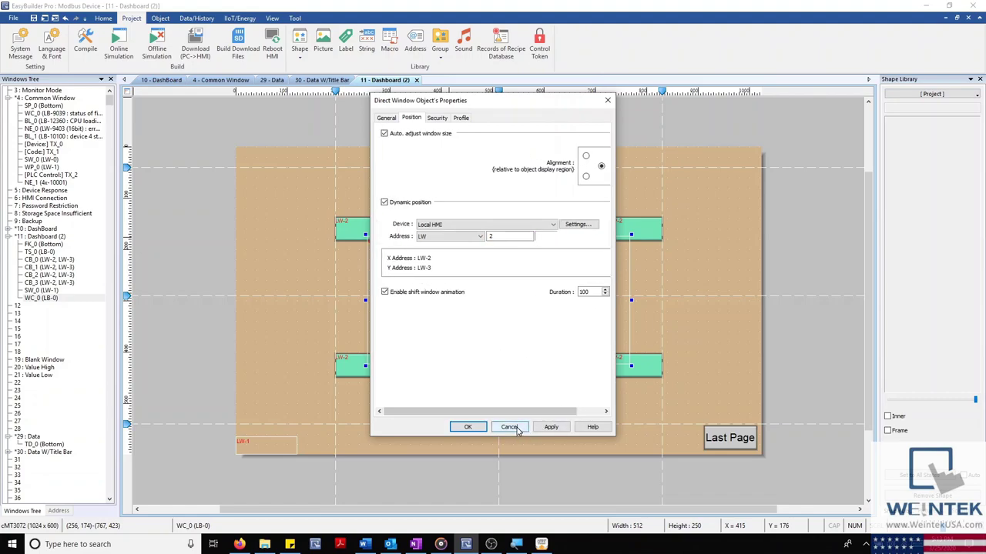
left_click(510, 428)
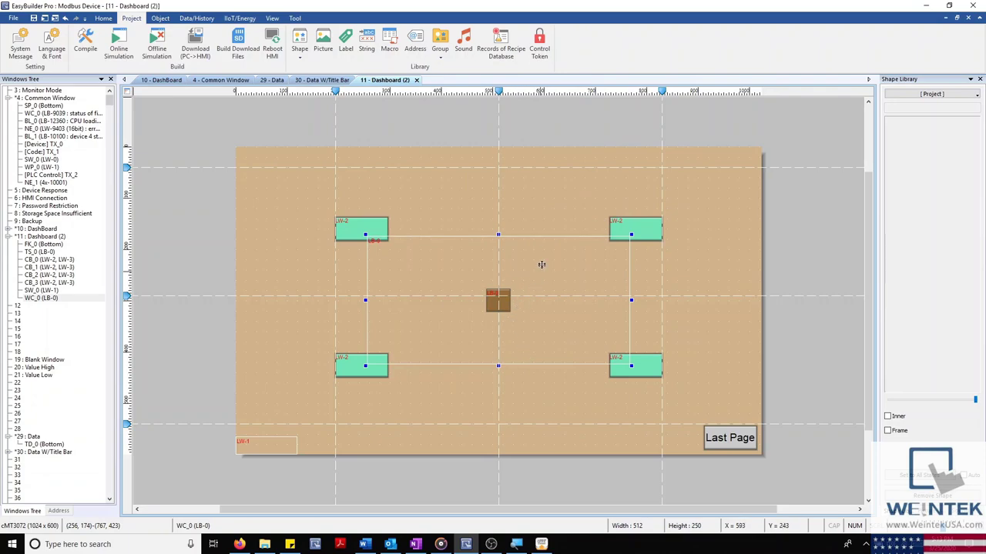
left_click(541, 197)
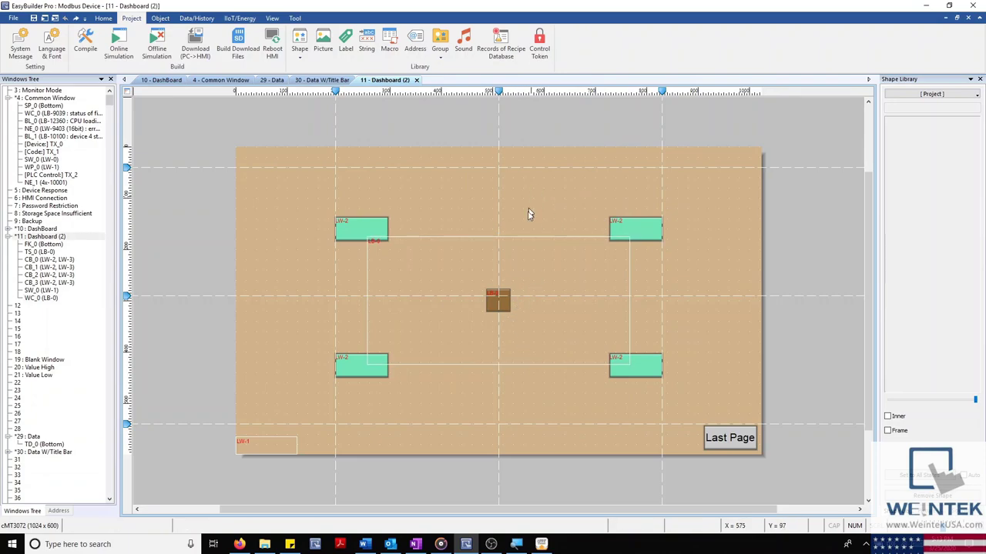
double_click(501, 304)
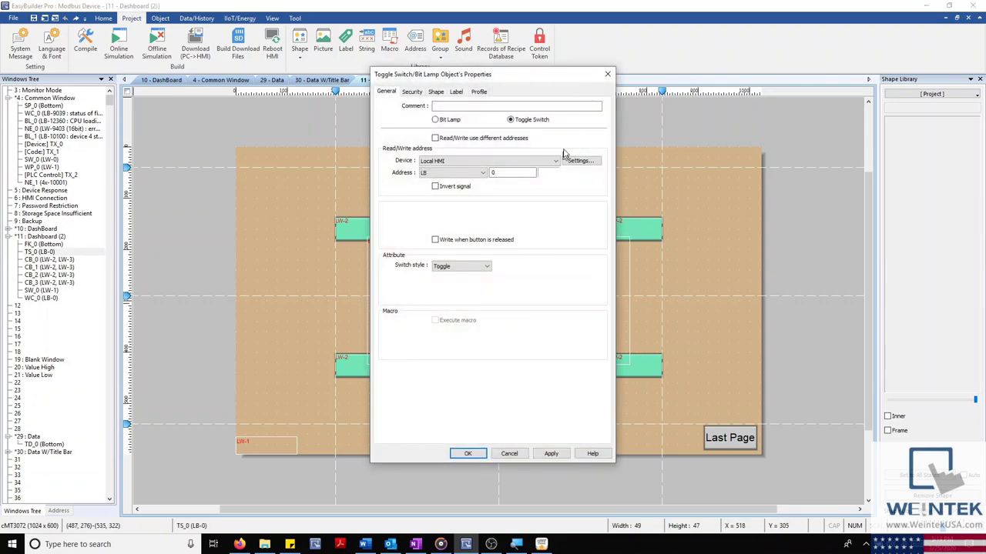
left_click(607, 76)
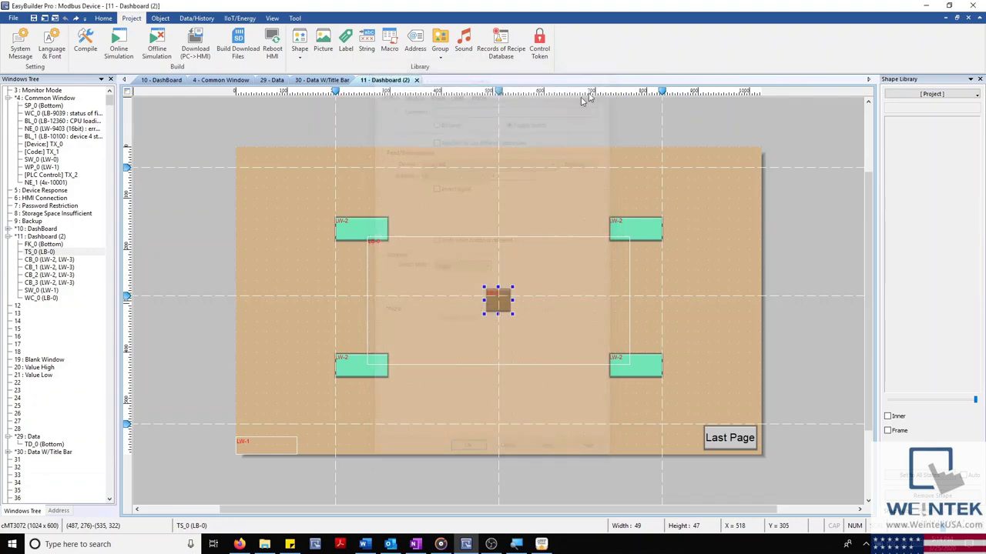
left_click(361, 226)
double_click(361, 226)
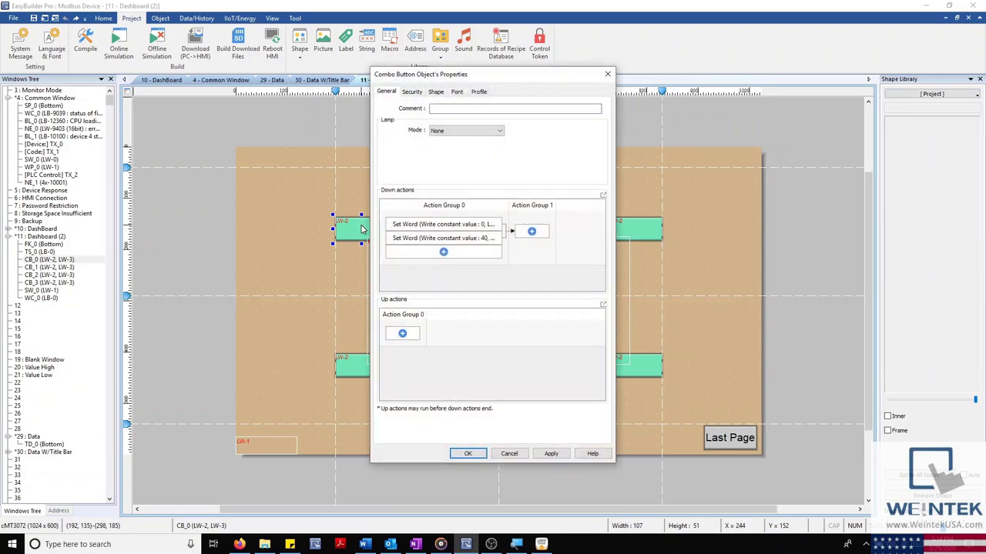
double_click(451, 224)
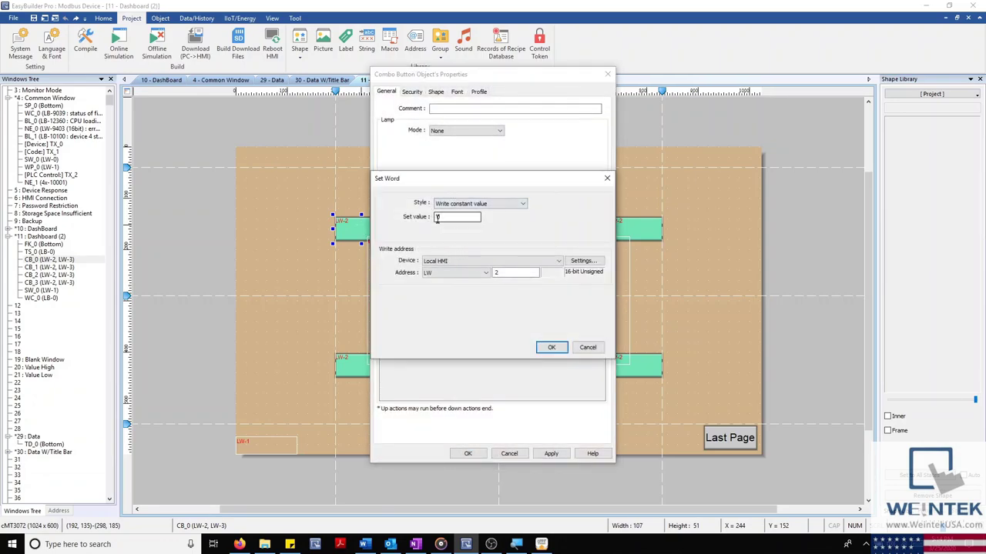
left_click(607, 178)
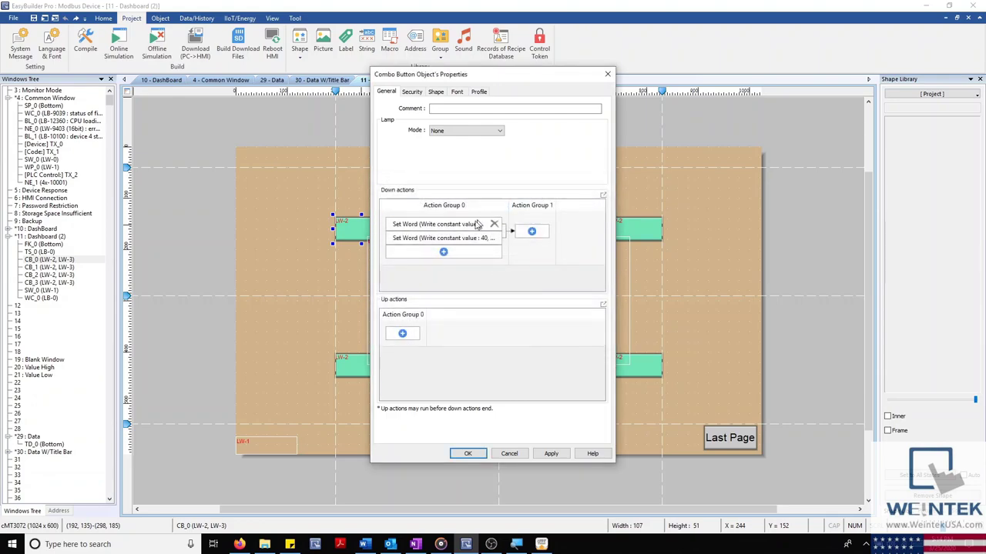
double_click(455, 239)
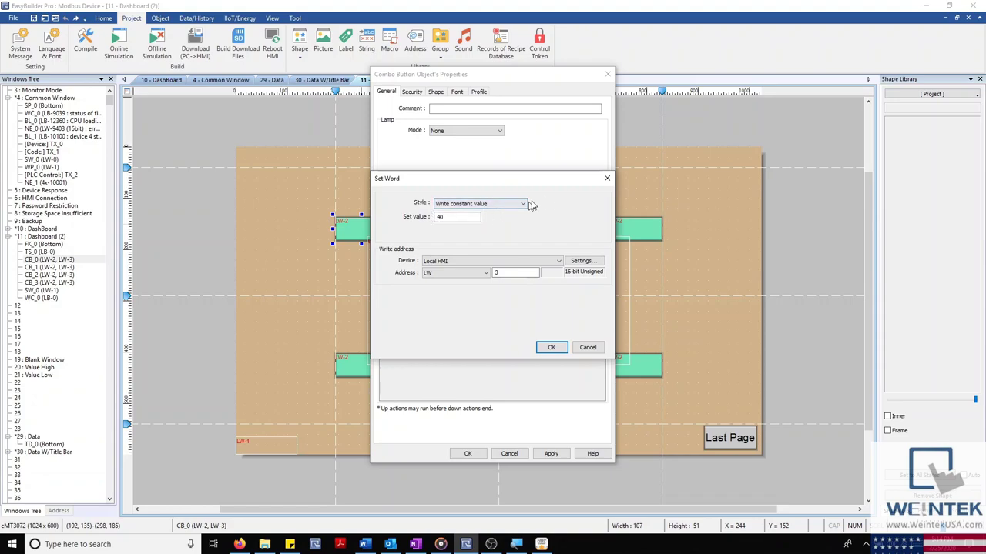
left_click(606, 181)
left_click(509, 454)
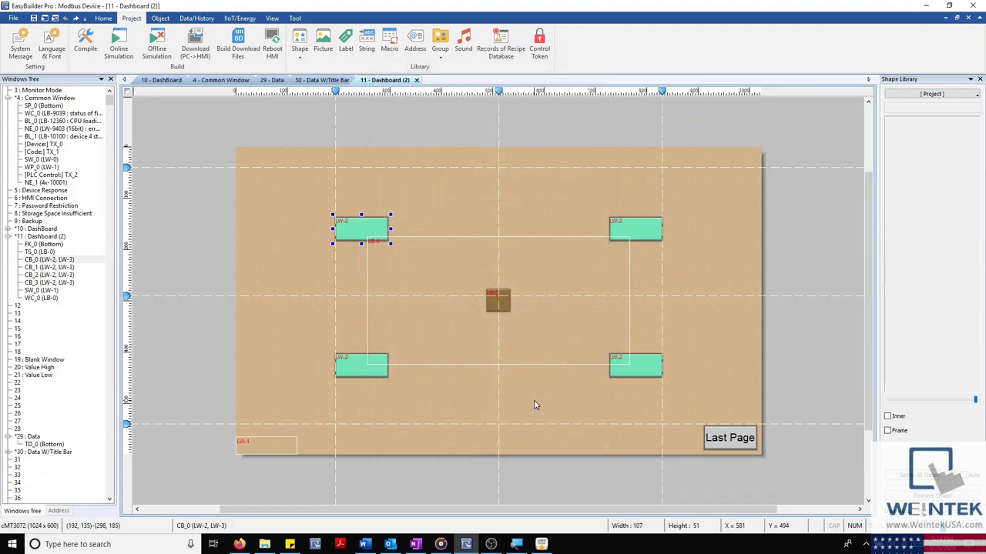
left_click(534, 400)
double_click(650, 242)
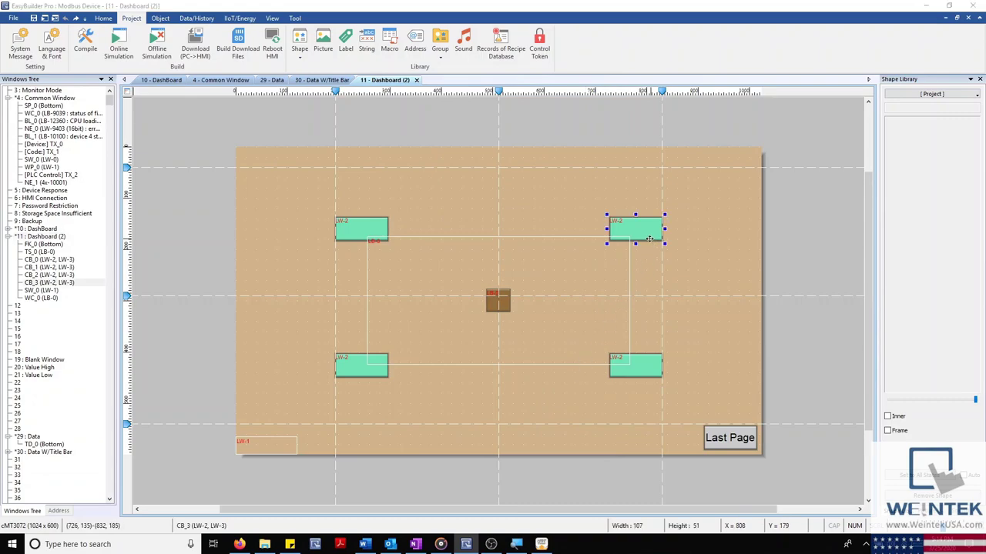
double_click(451, 228)
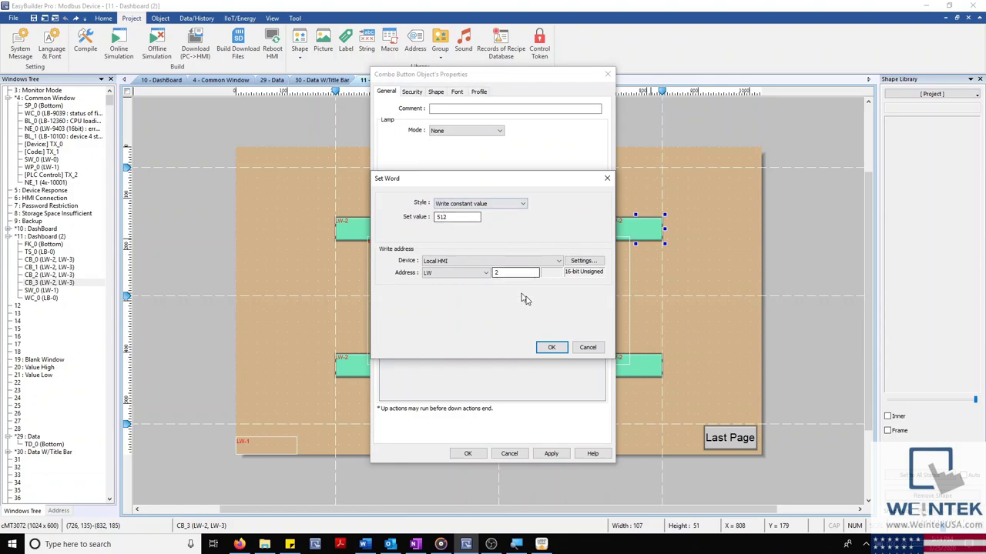
left_click(587, 347)
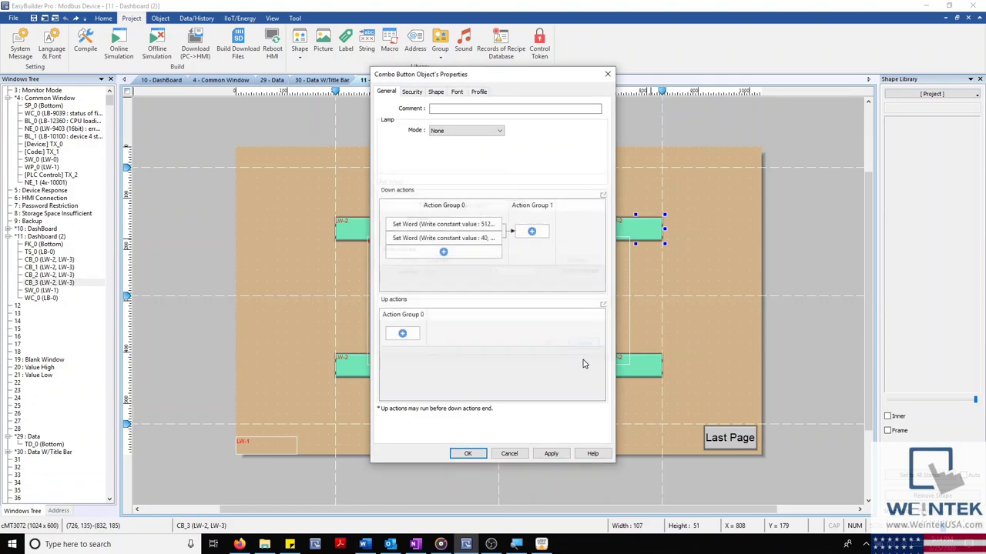
left_click(515, 454)
left_click(575, 416)
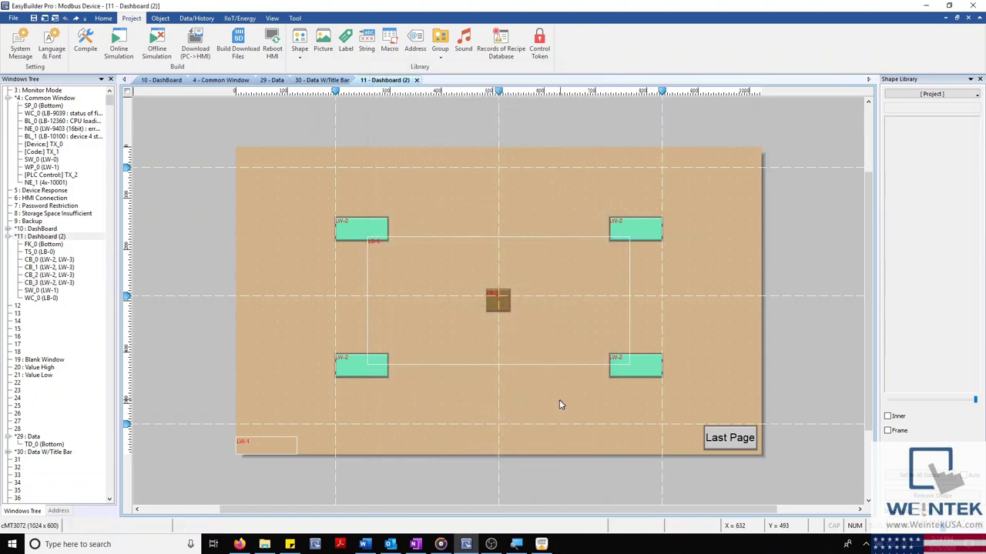
Open window 39 Direct Window with the event bar chart, then return to Dashboard (2).
scroll(28, 370, "down", 2)
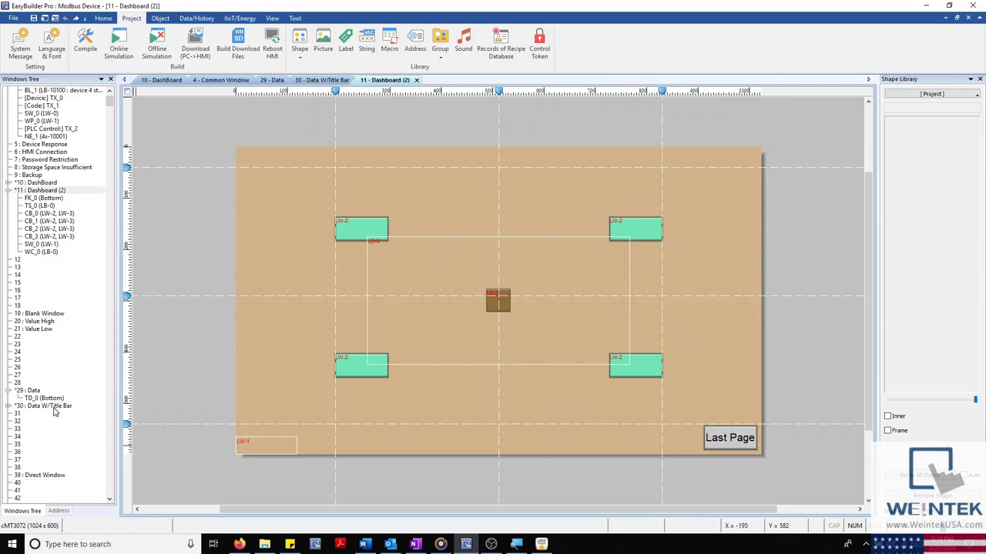
double_click(46, 476)
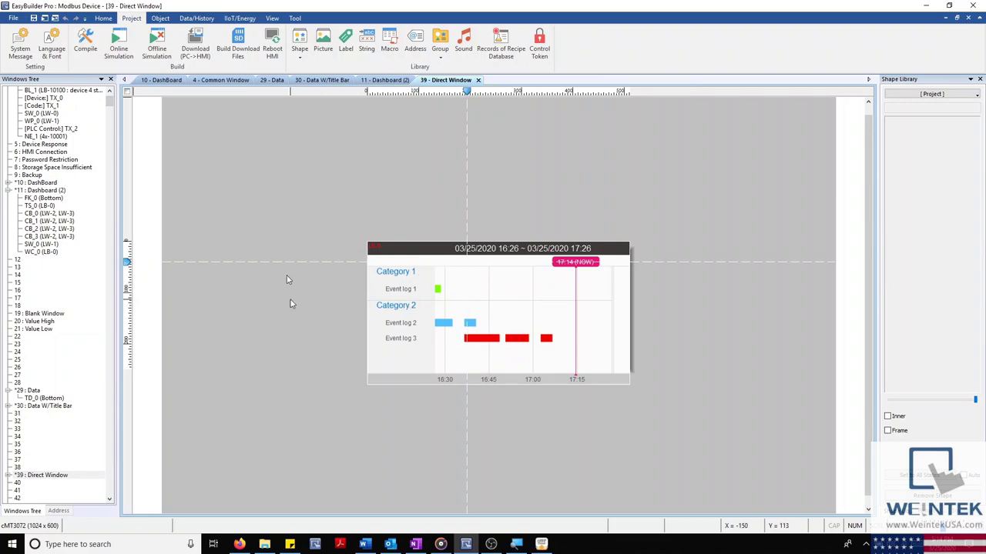
left_click(154, 81)
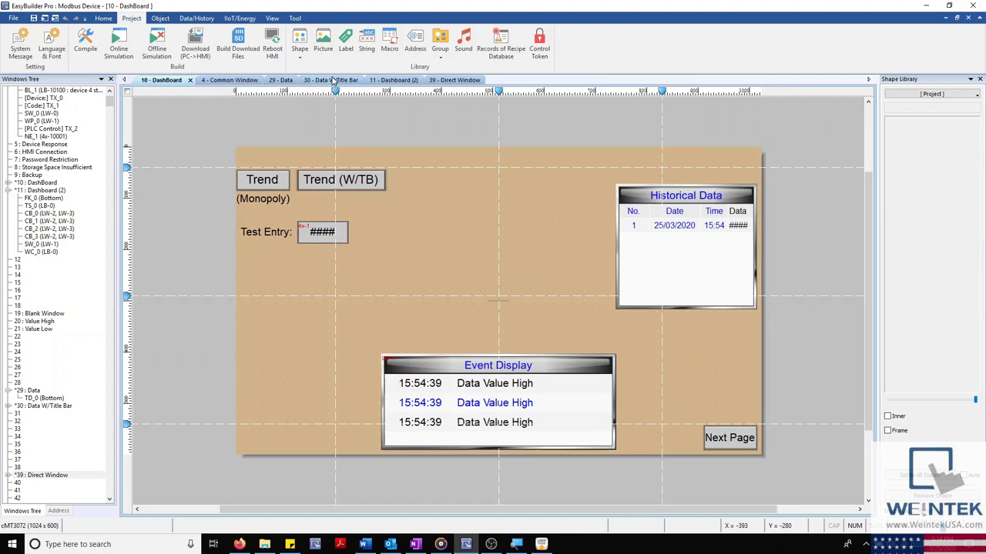
left_click(400, 84)
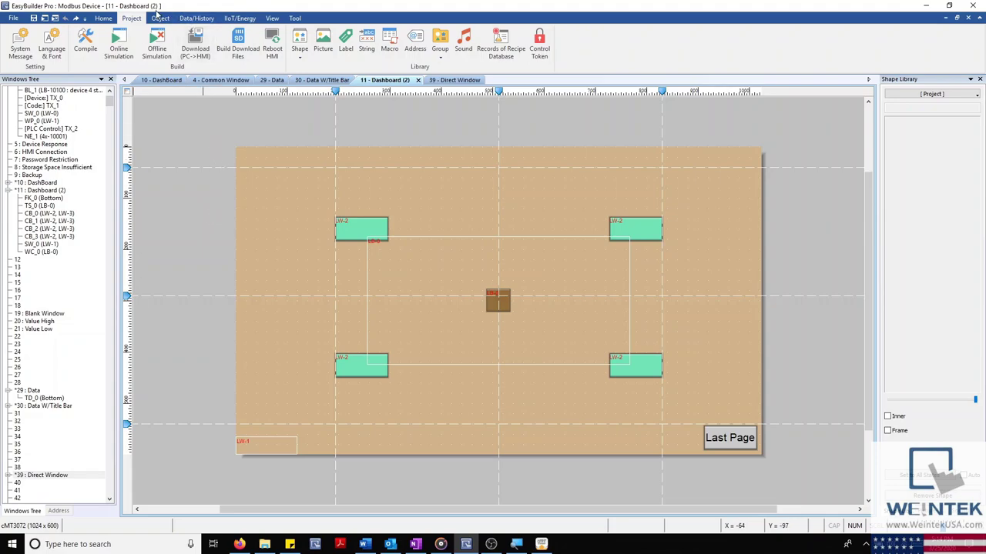
Show the Common Window behind the page, trying 10% and 100% layer opacity before settling on 50%.
left_click(274, 17)
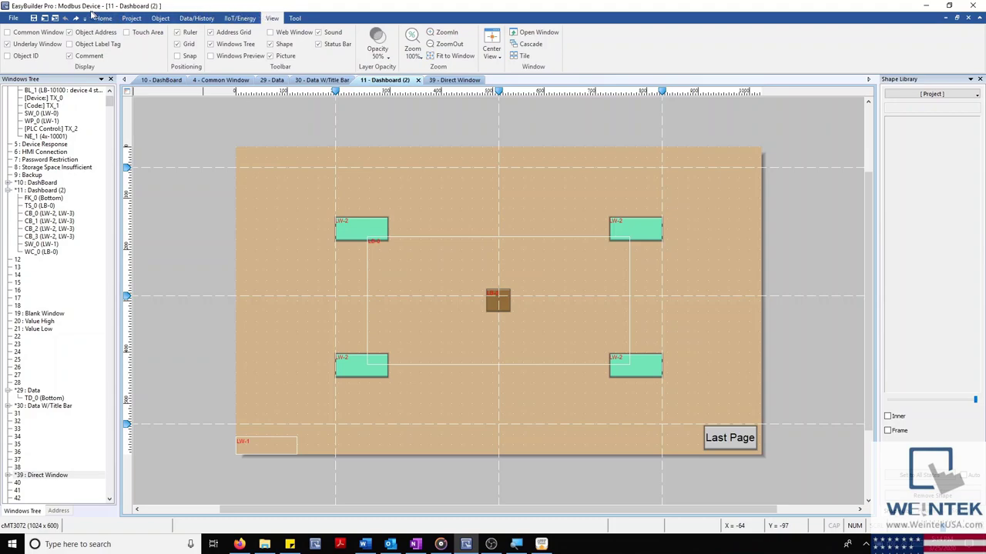
left_click(30, 35)
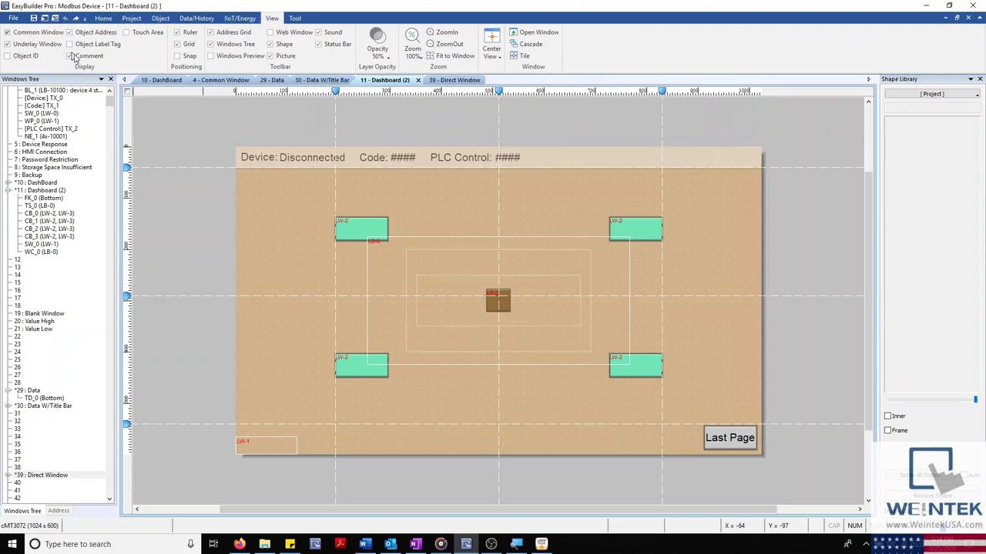
left_click(390, 54)
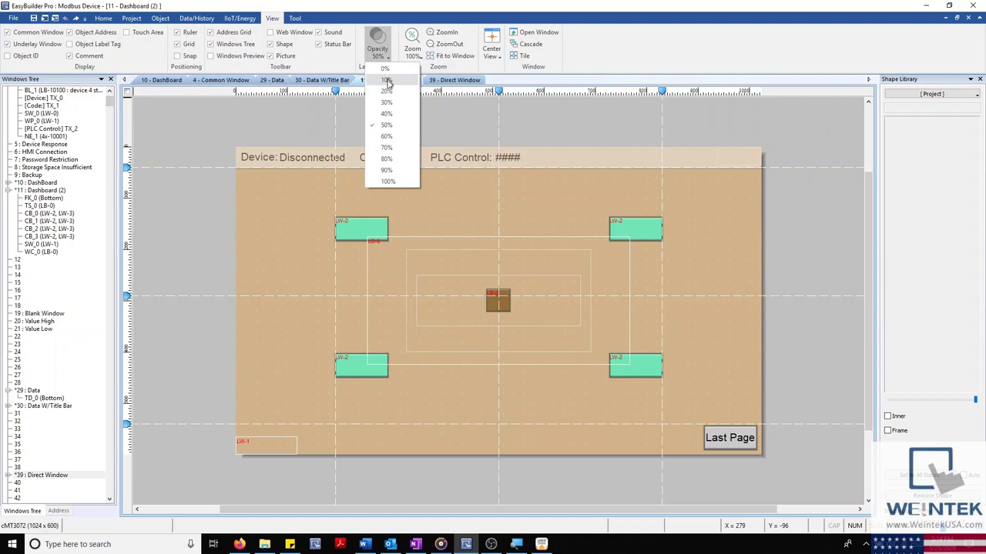
left_click(387, 80)
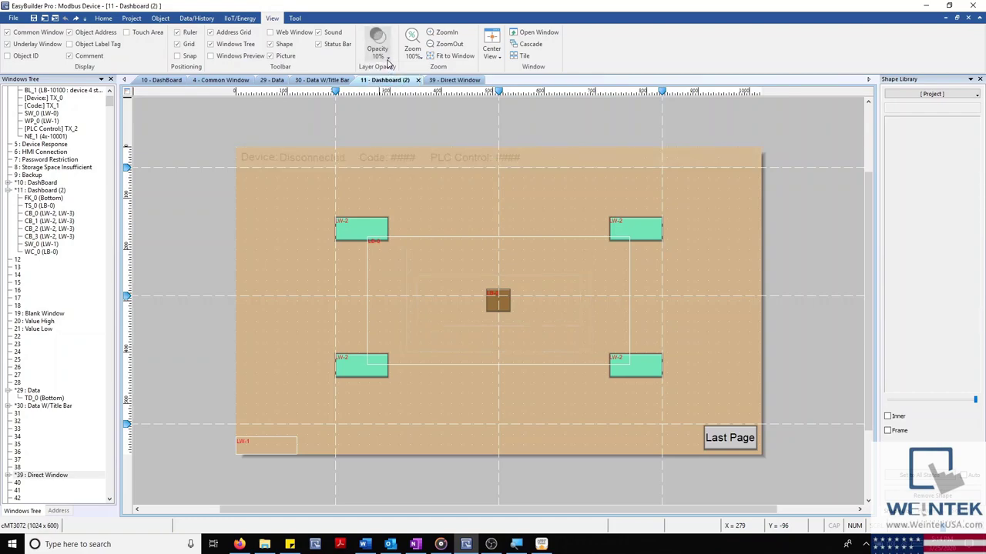
left_click(389, 59)
left_click(385, 180)
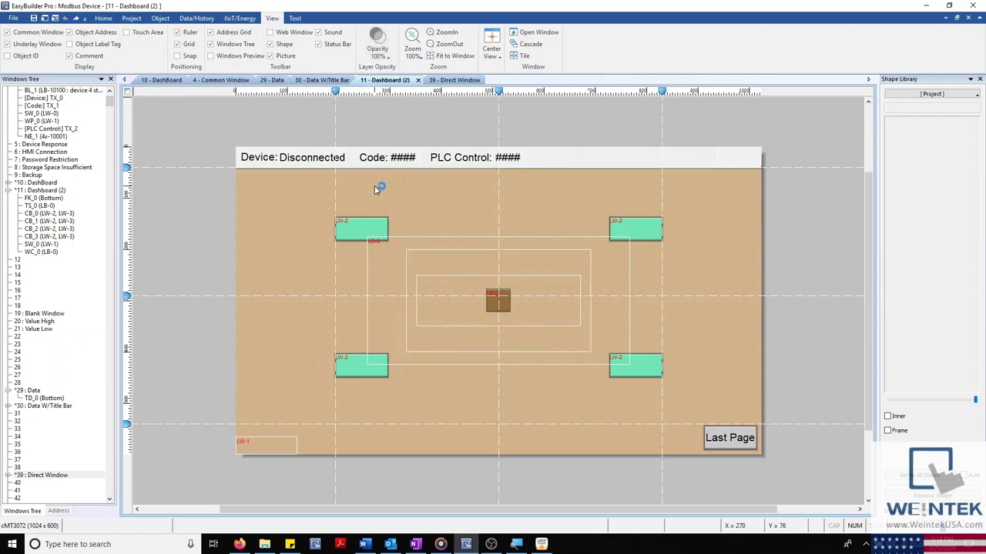
left_click(389, 58)
left_click(386, 124)
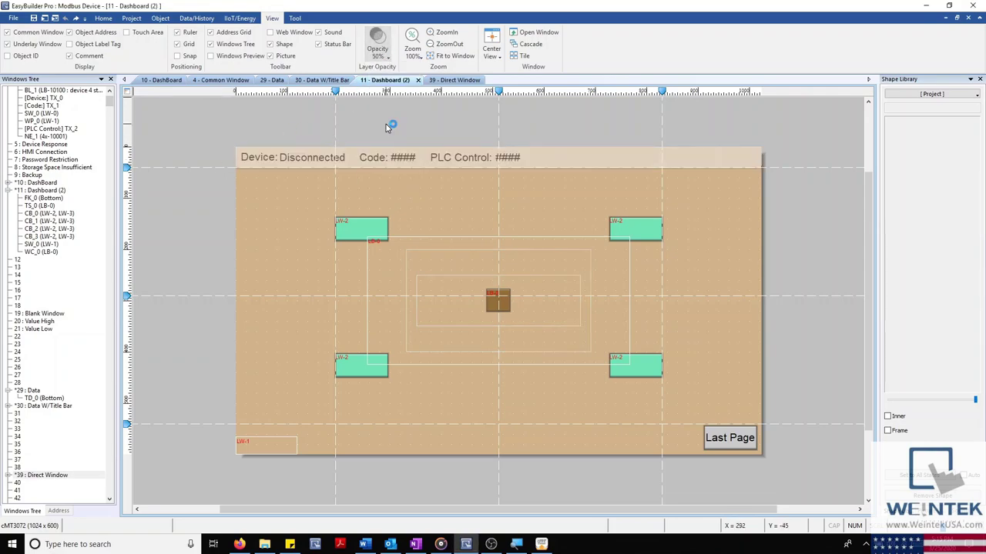
right_click(159, 224)
left_click(214, 314)
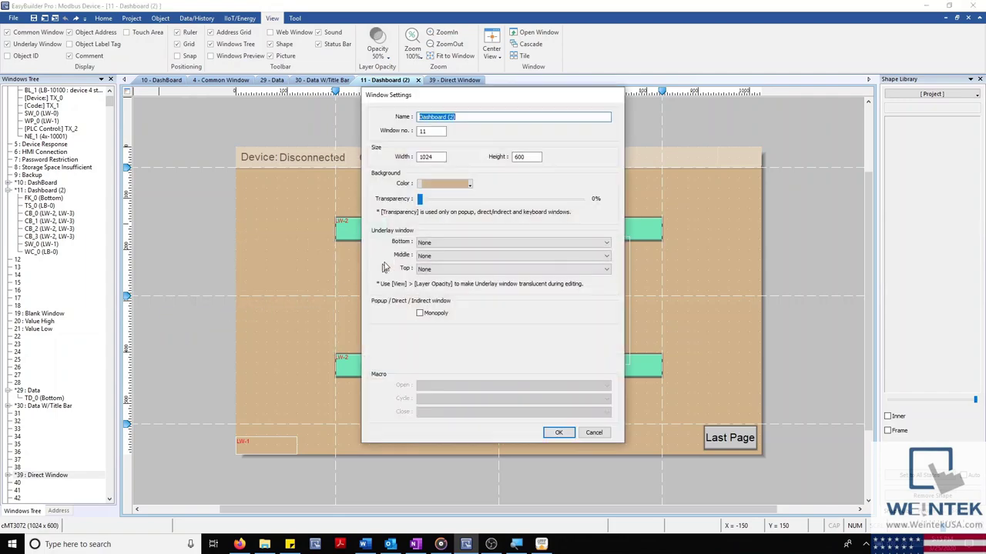
left_click(450, 243)
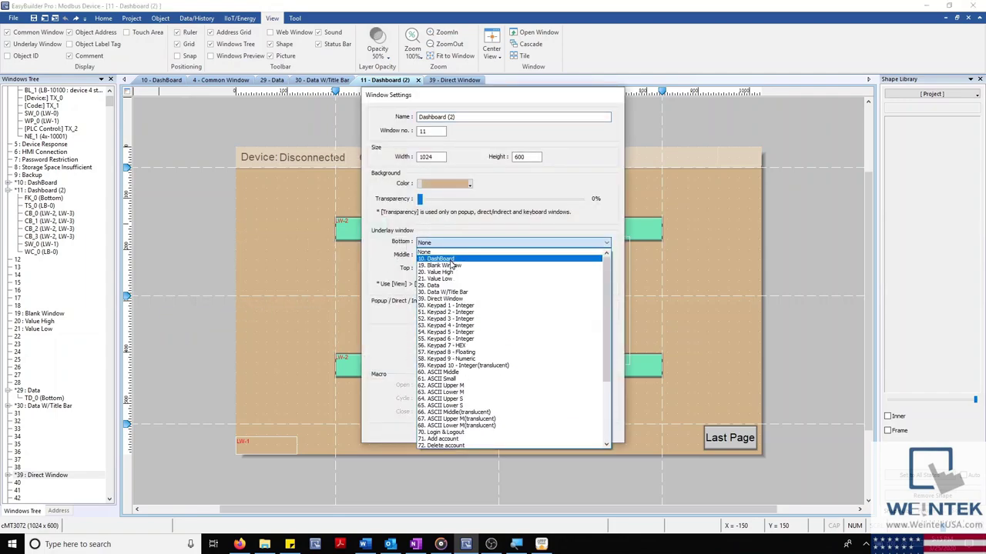
left_click(451, 260)
left_click(557, 433)
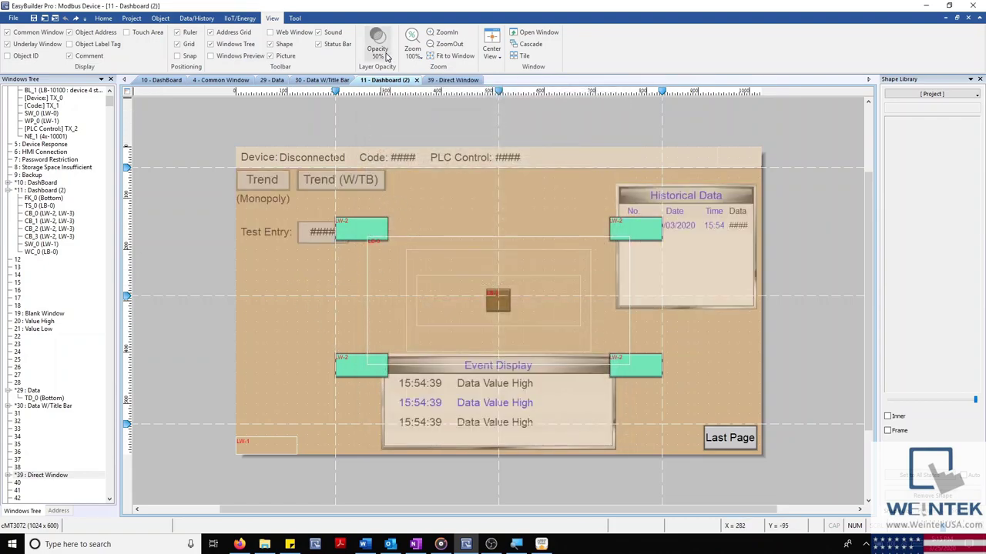
right_click(220, 280)
left_click(264, 371)
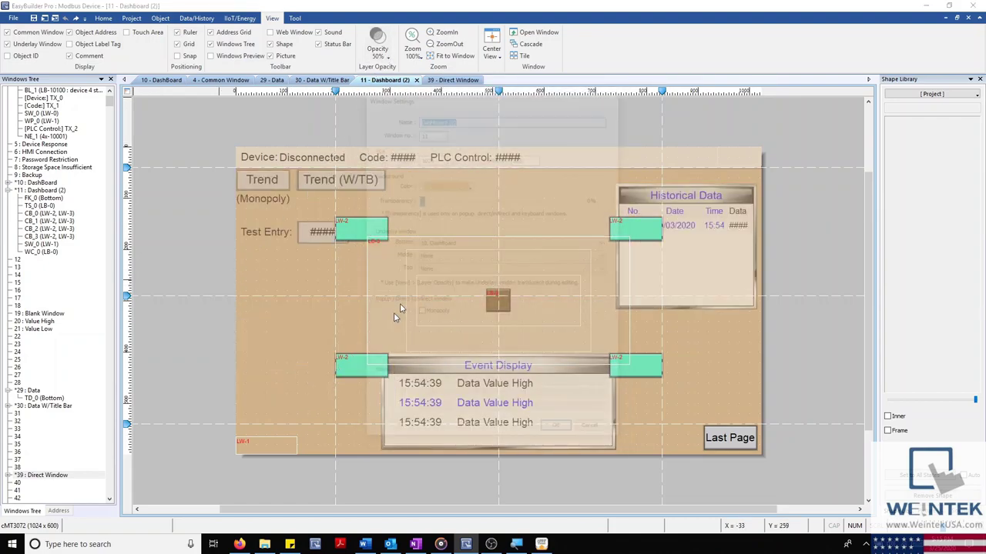
left_click(436, 243)
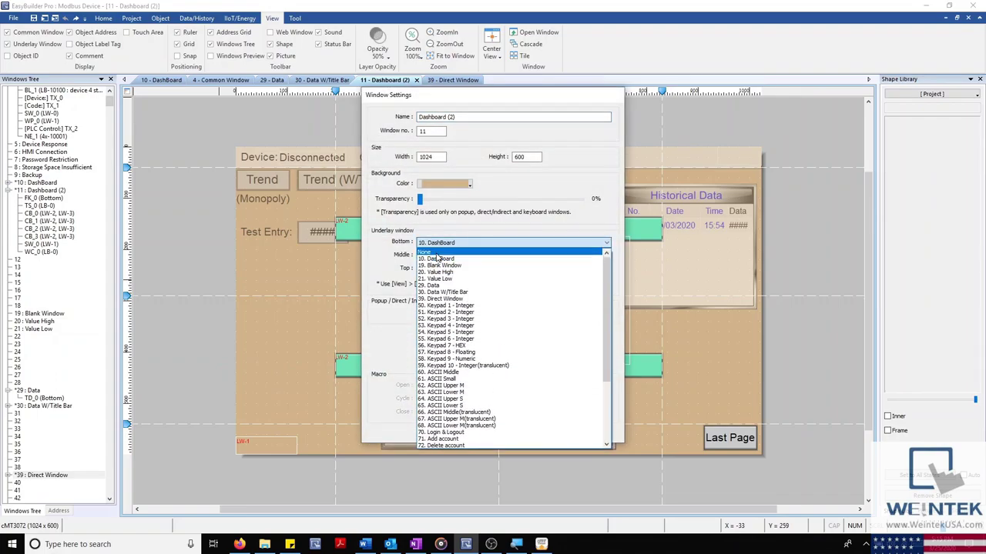
left_click(432, 251)
left_click(559, 437)
left_click(542, 544)
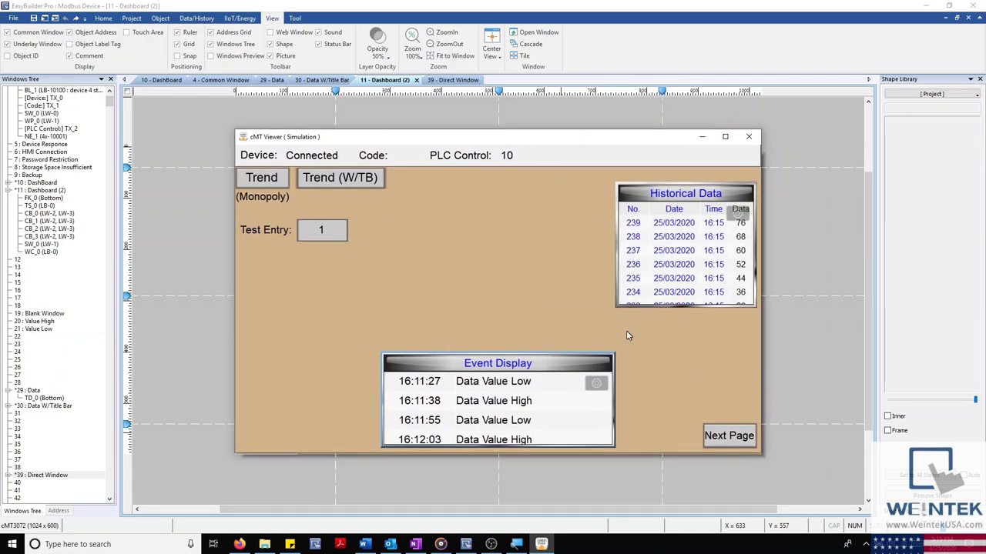
In the simulator, go to the quadrant button page and open the event chart window.
left_click(733, 435)
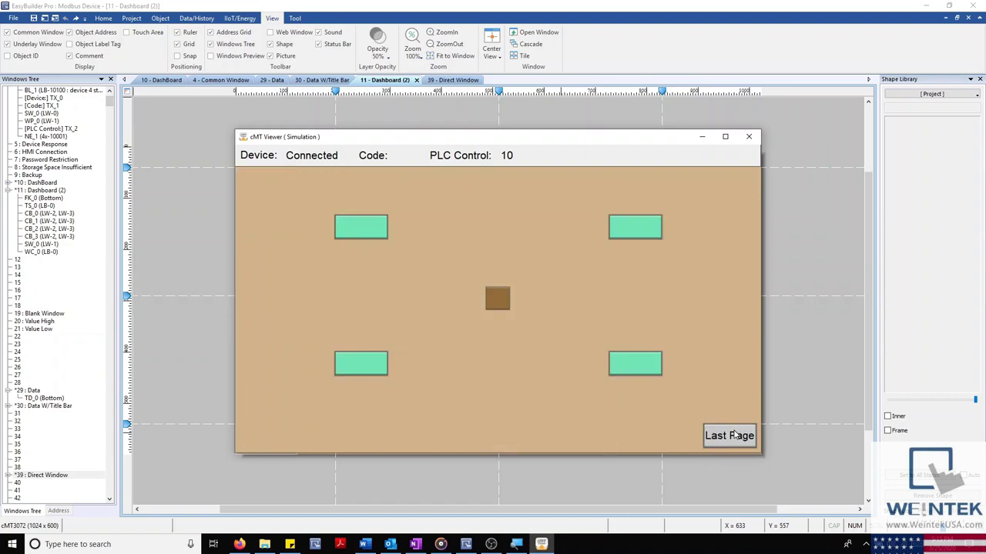
left_click(733, 435)
left_click(729, 434)
left_click(499, 300)
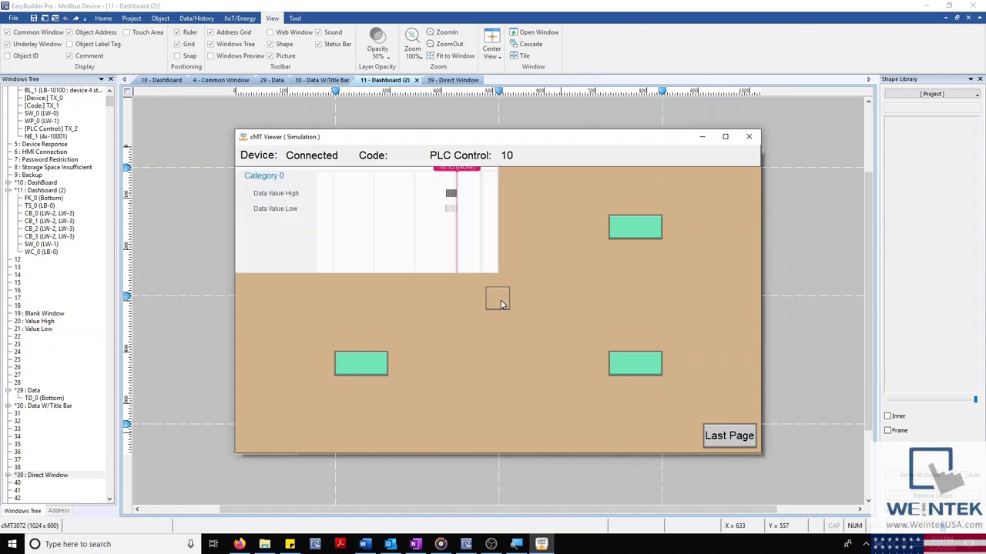
left_click(504, 304)
left_click(361, 231)
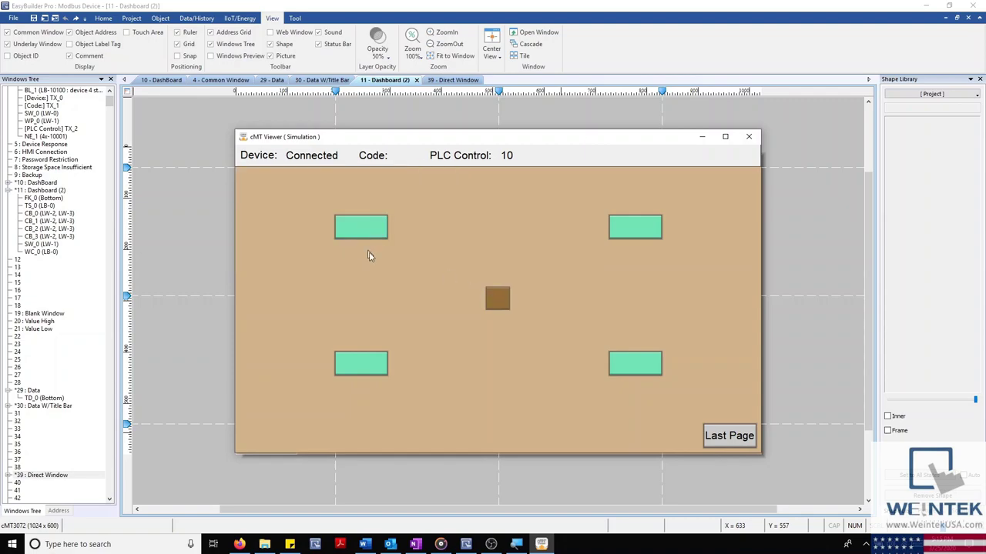
left_click(499, 300)
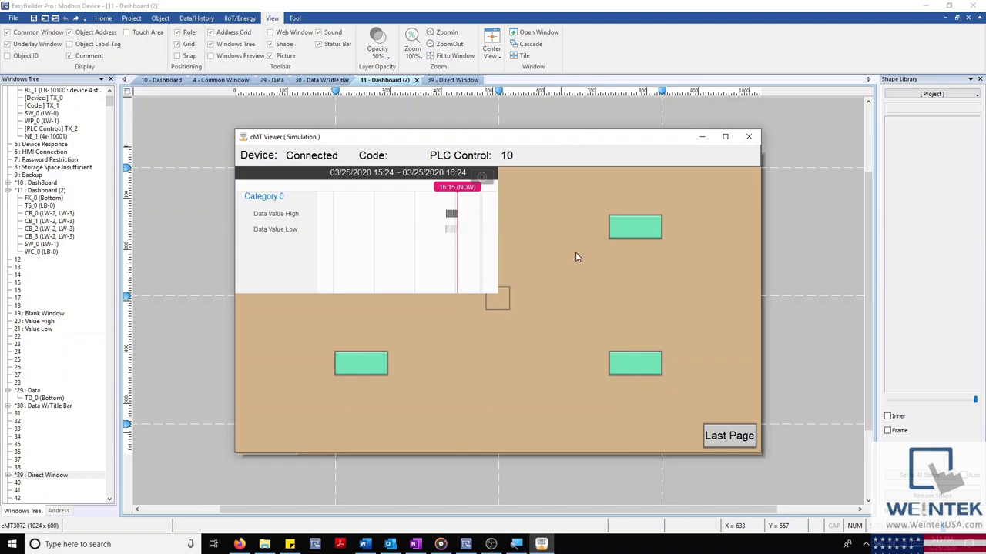
Move the event chart to top-right, bottom-right, bottom-left, top-left, top-right, then bottom-left.
left_click(646, 235)
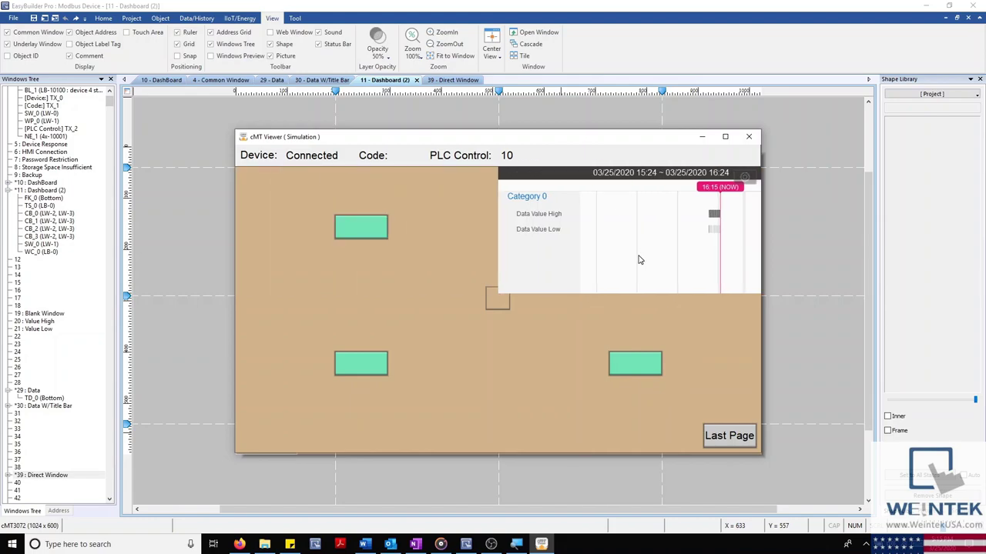
left_click(636, 366)
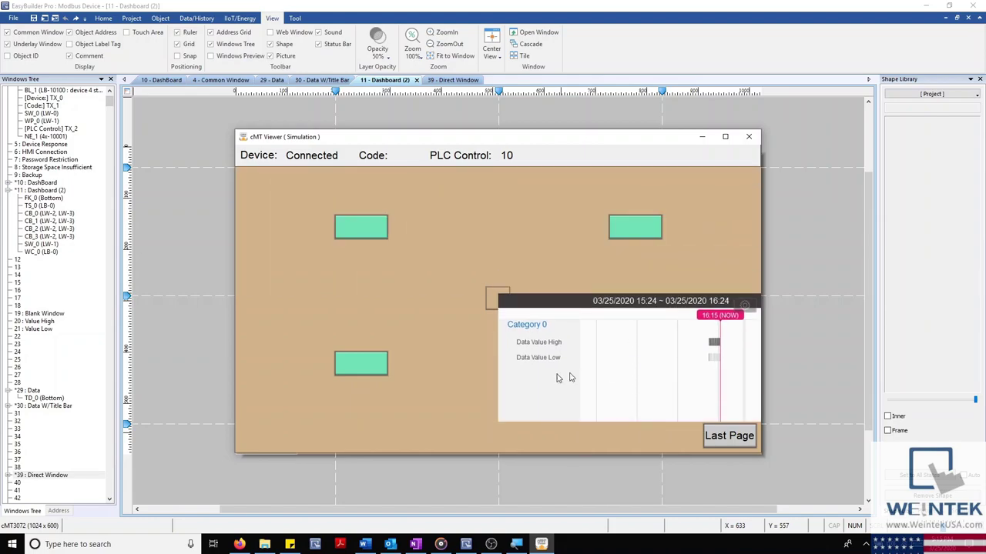
left_click(368, 366)
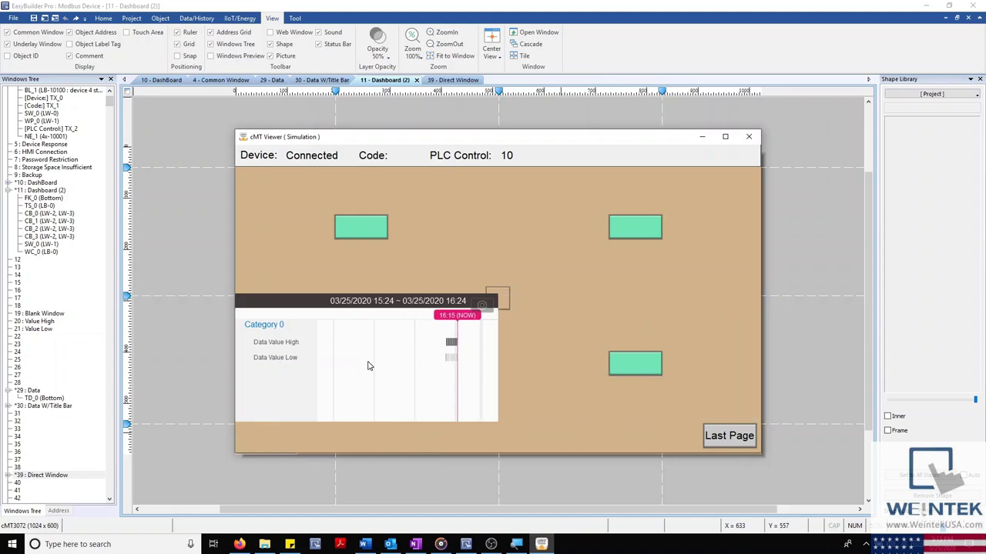
left_click(370, 226)
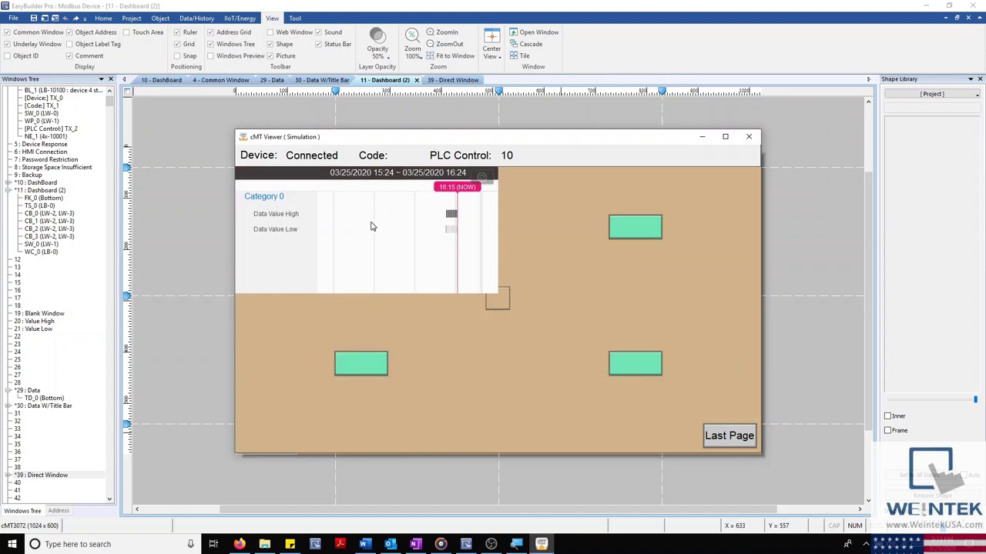
left_click(646, 237)
left_click(367, 363)
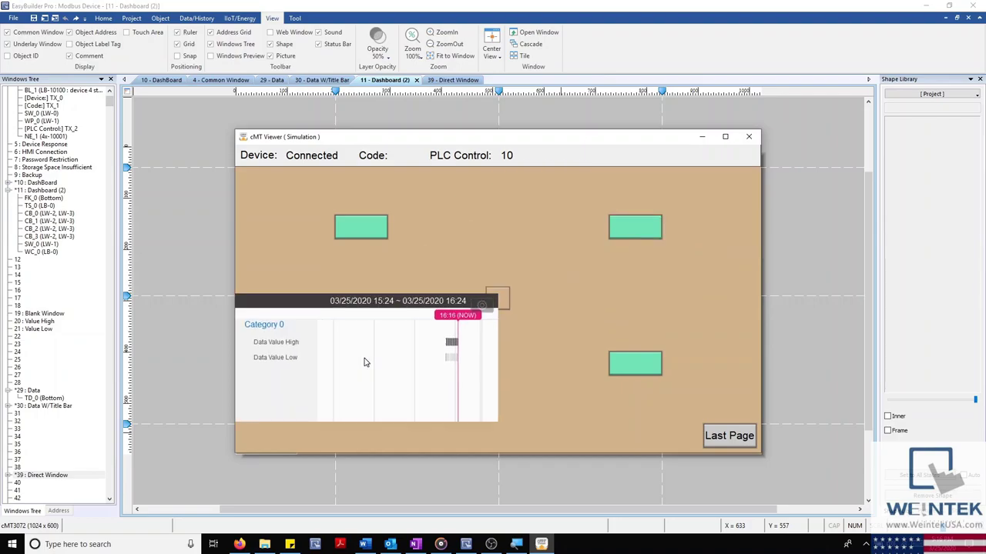
left_click(239, 545)
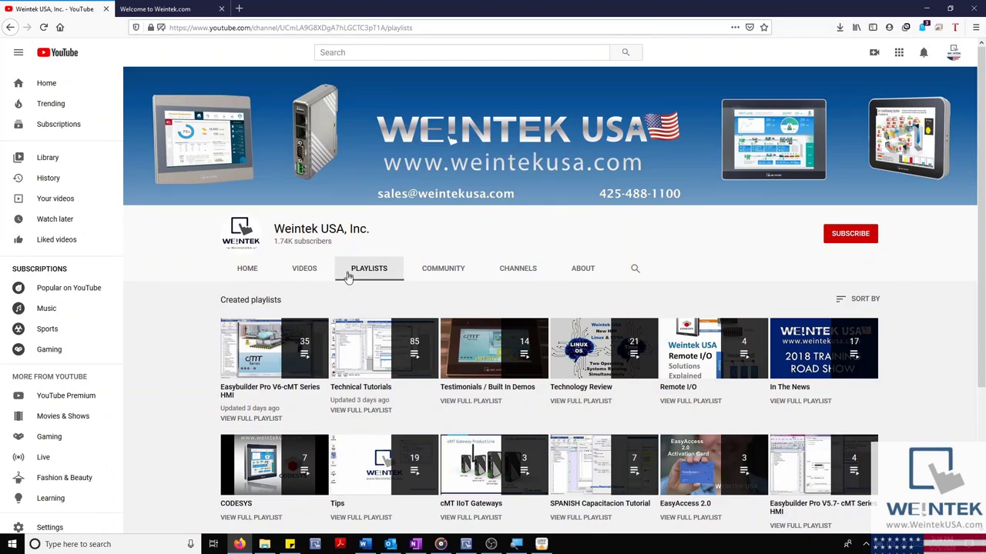
Switch Firefox to the Weintek.com tab and scroll down its software download list.
left_click(182, 10)
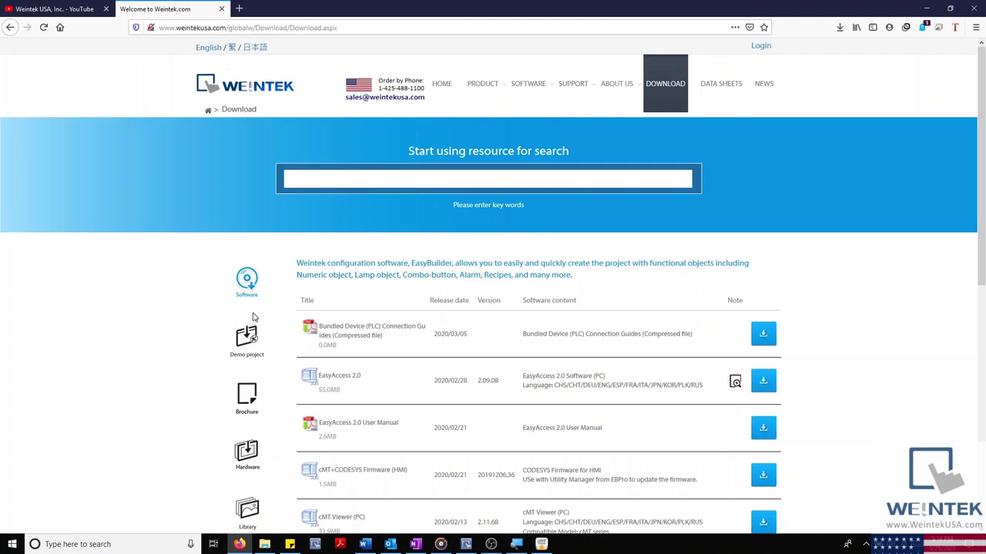
scroll(246, 316, "down", 2)
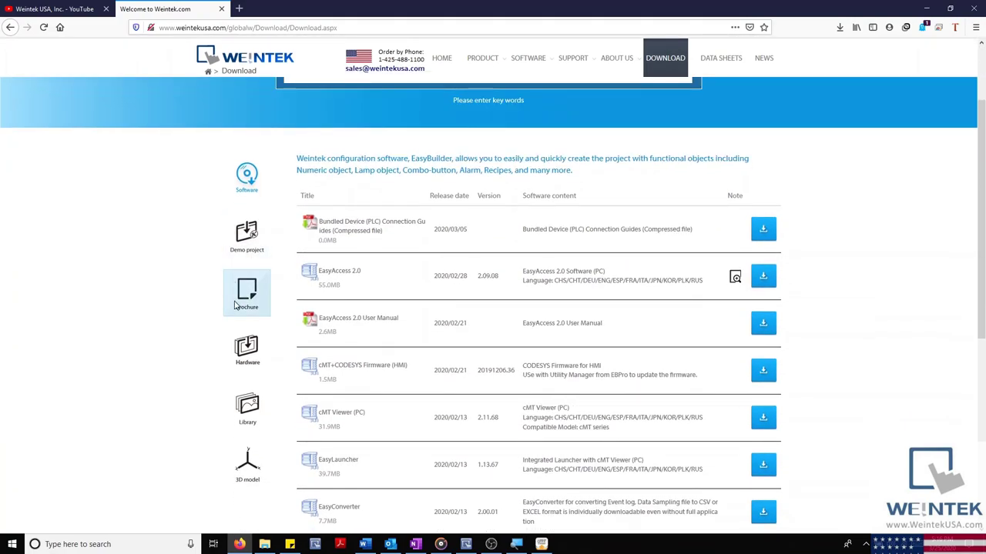
scroll(204, 374, "down", 1)
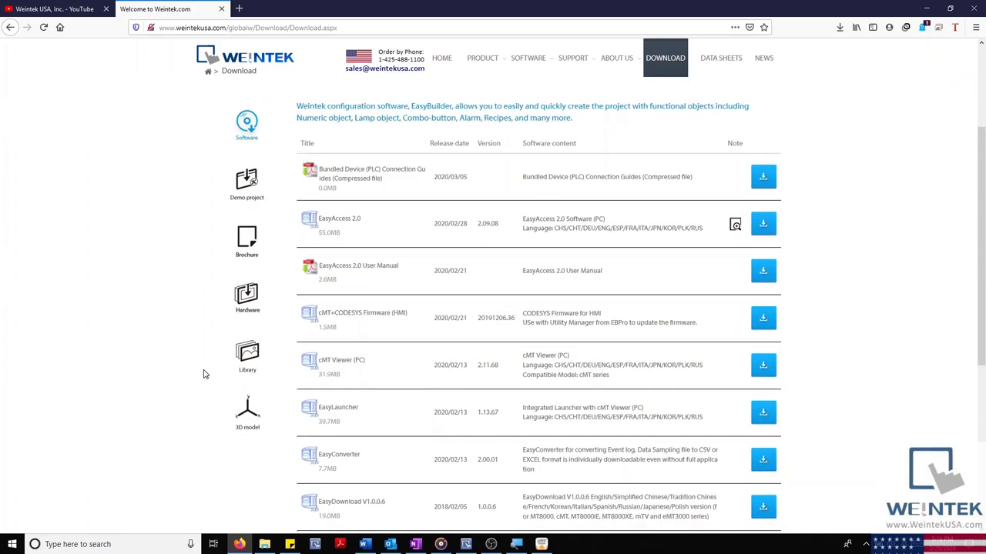